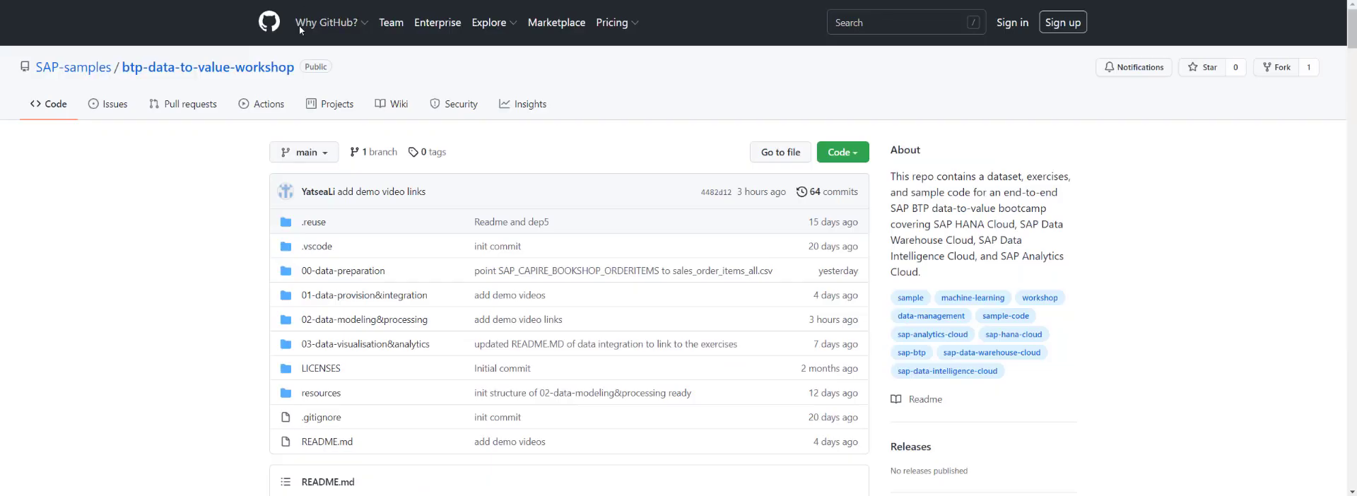
pyautogui.click(841, 153)
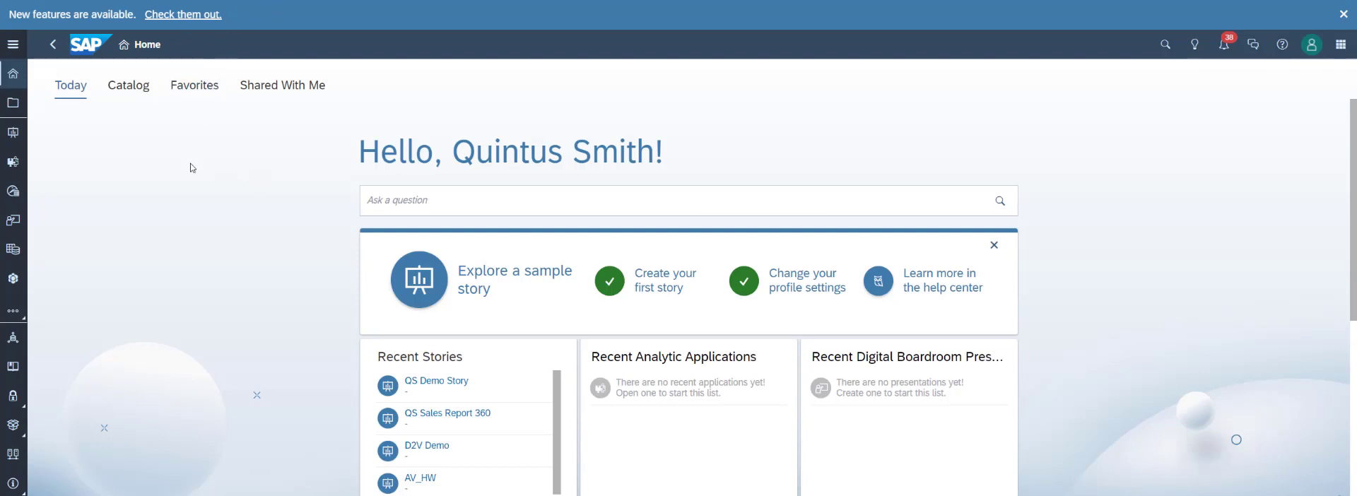
# Switch to SAP Analytics Cloud and open the Modeler.
pyautogui.click(14, 45)
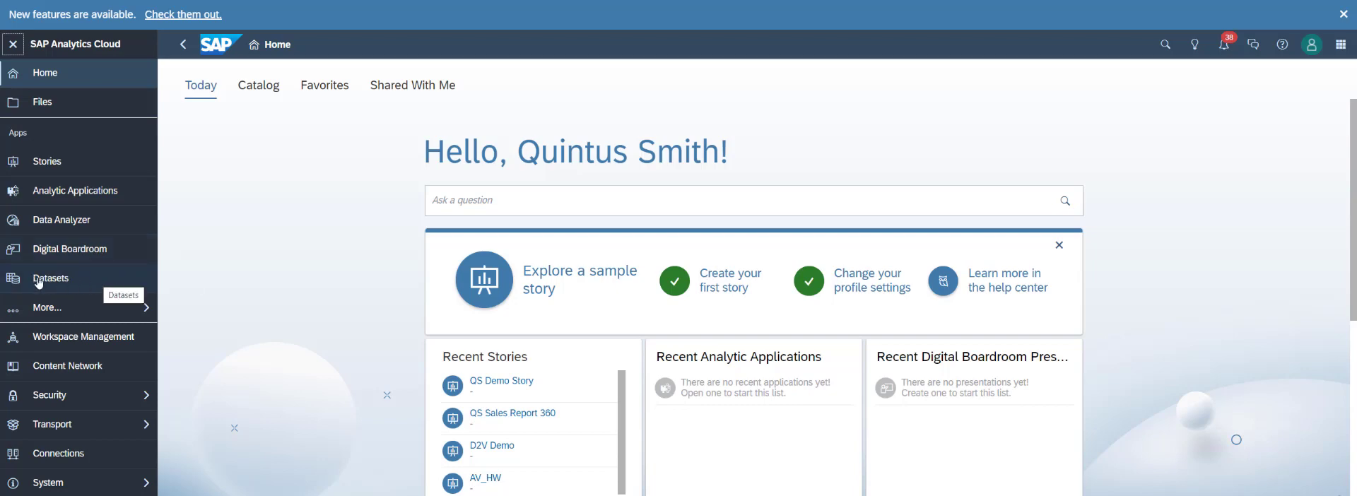
pyautogui.click(64, 309)
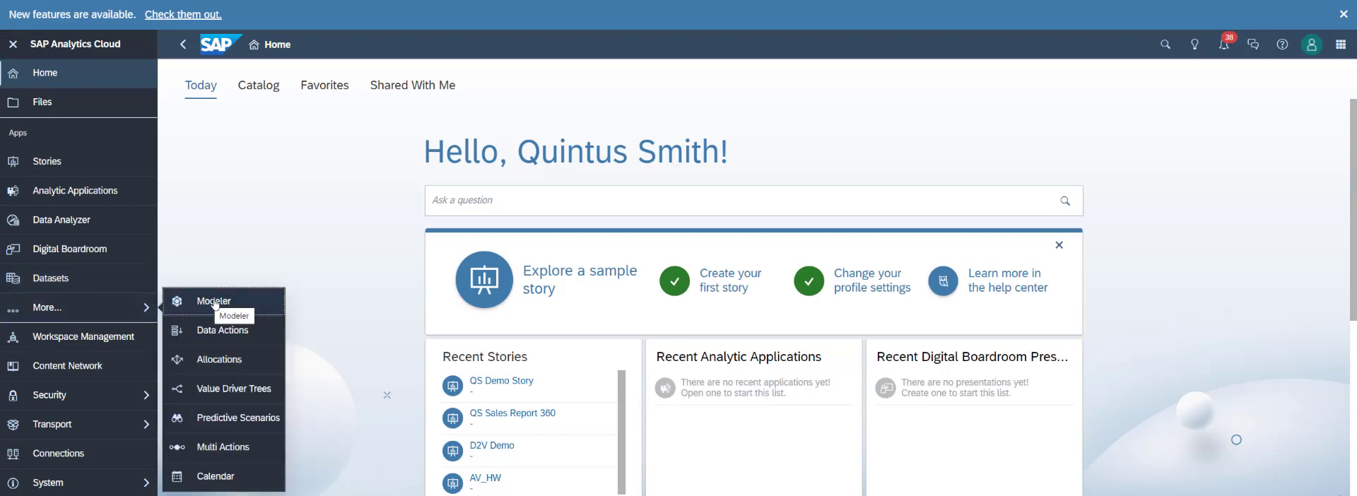
pyautogui.click(252, 302)
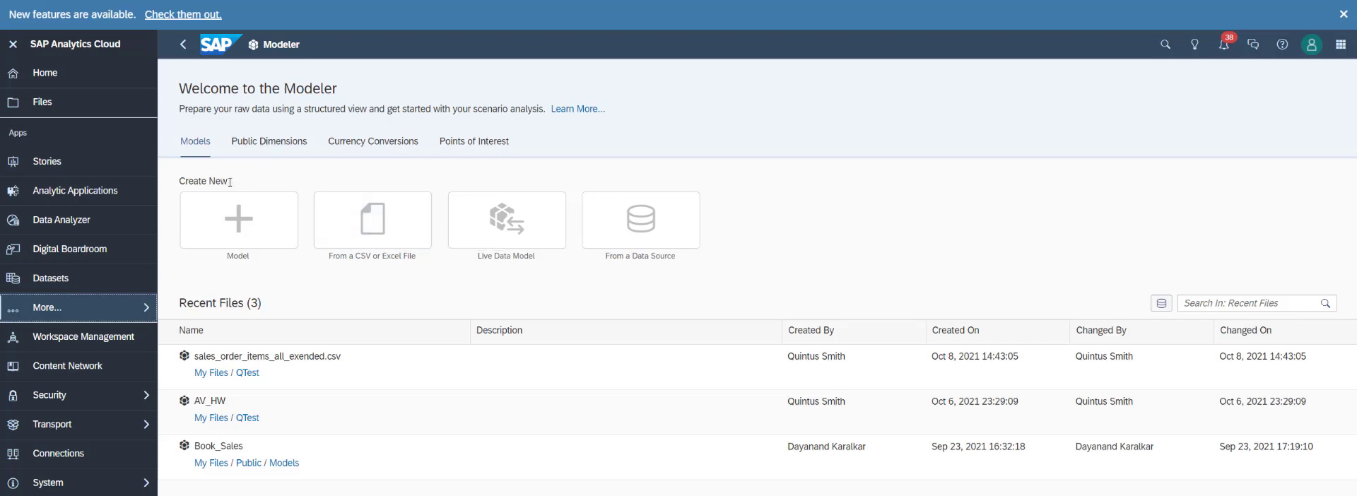
# Import sales_order_items_all_exended.csv from the desktop as a new model source and open its uploaded draft data.
pyautogui.click(417, 252)
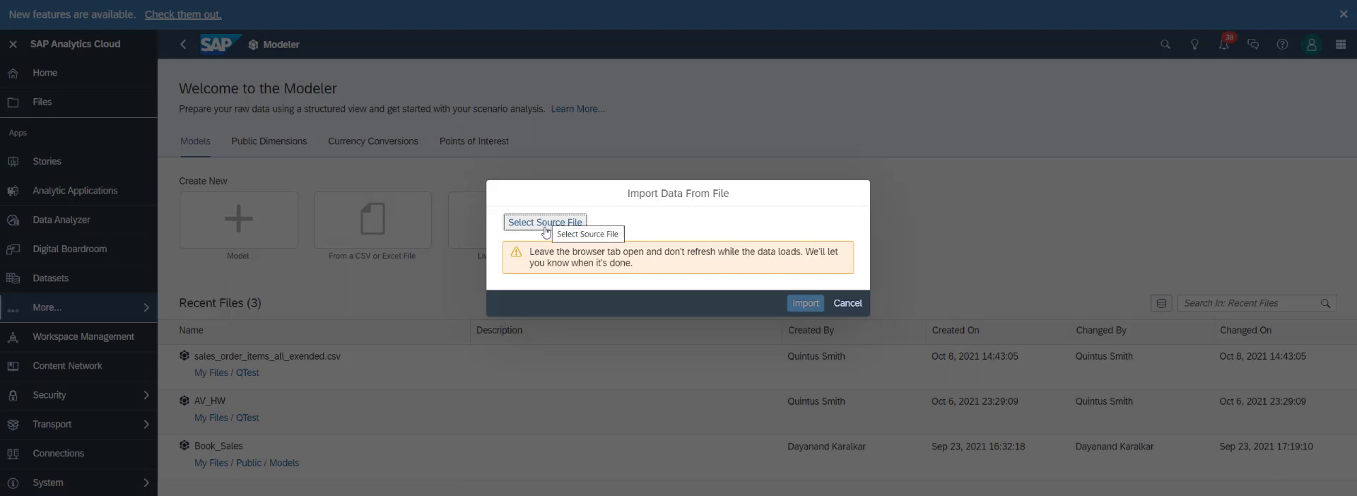
pyautogui.click(549, 224)
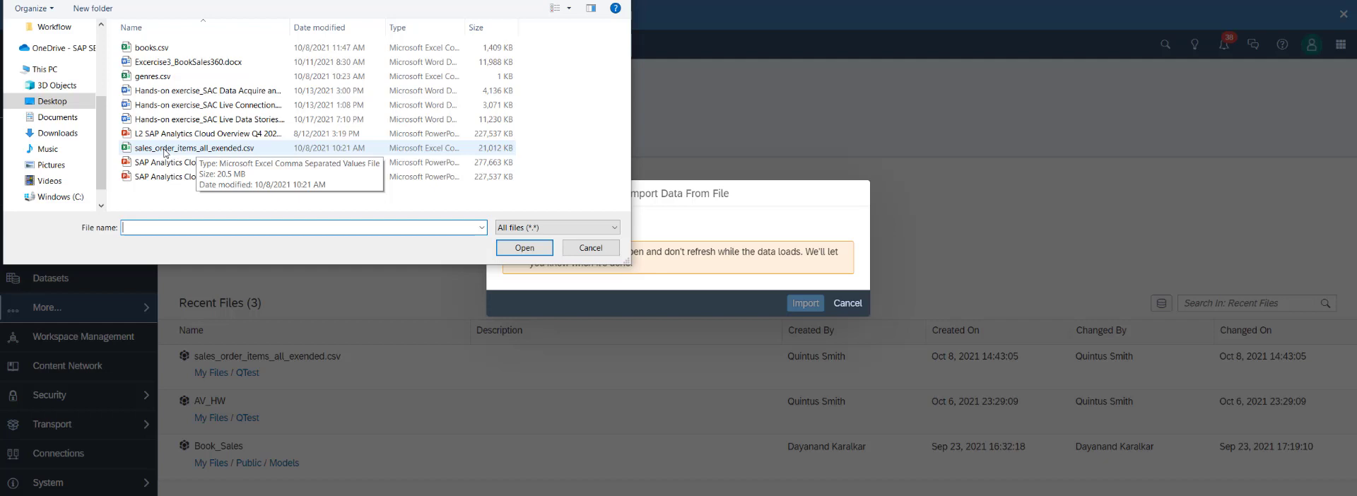
pyautogui.click(197, 150)
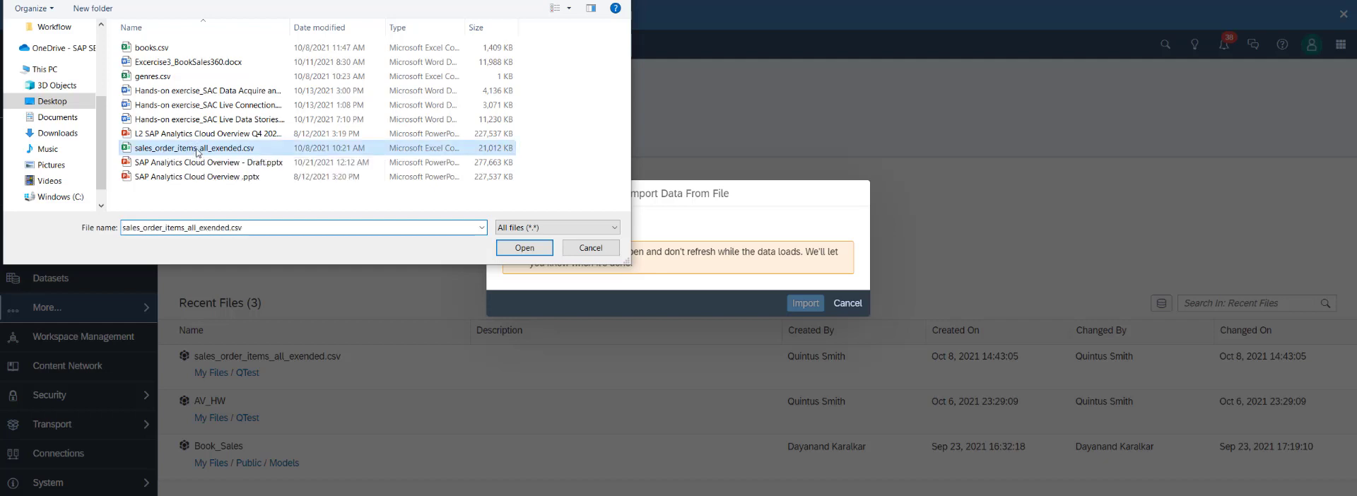
pyautogui.click(525, 248)
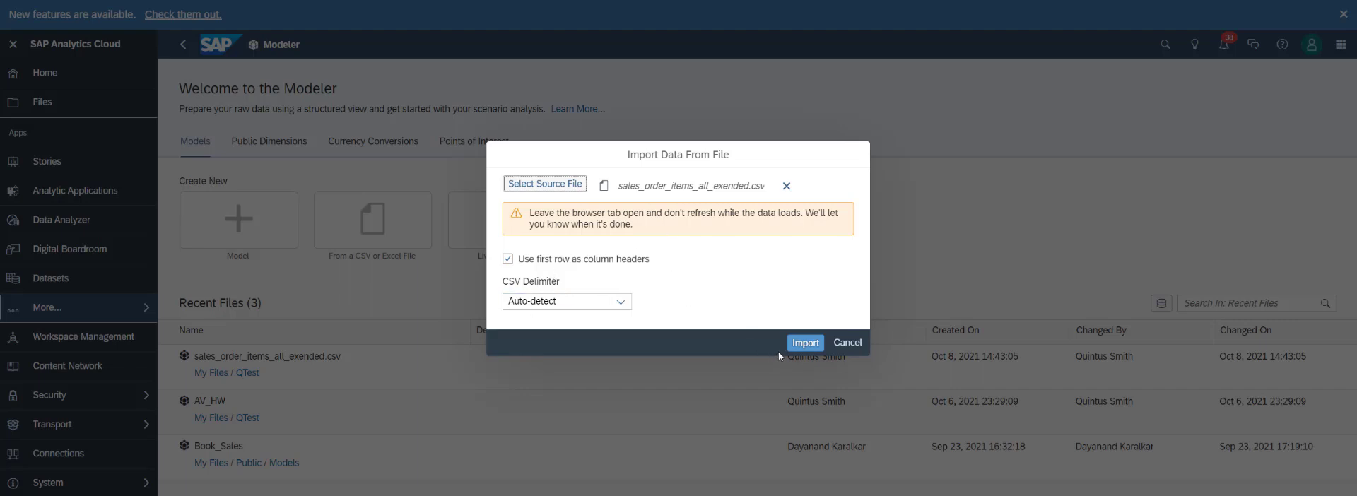
pyautogui.click(803, 343)
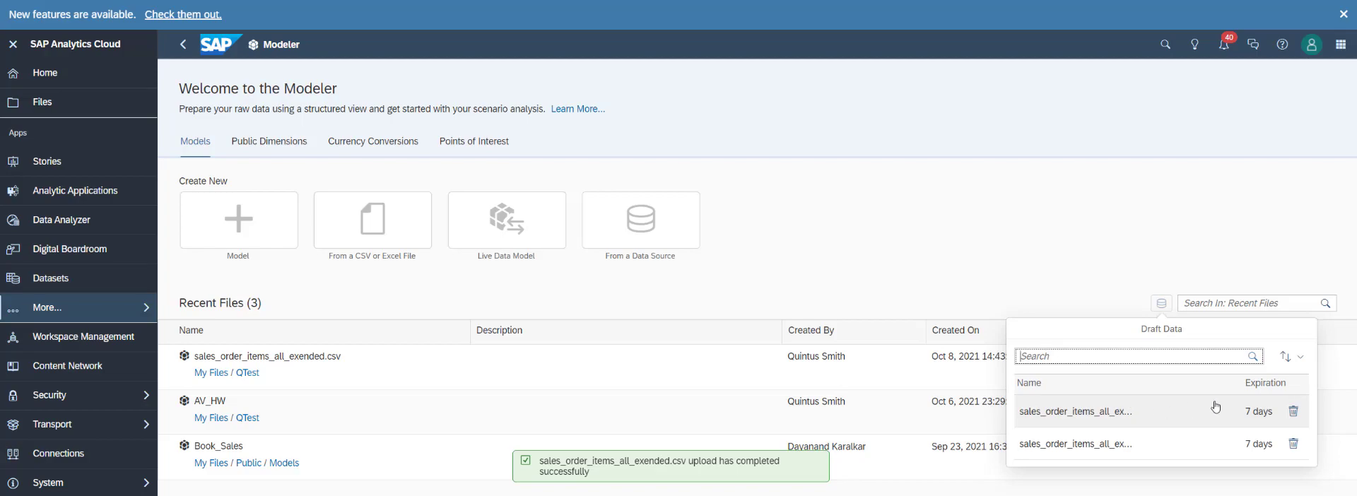
pyautogui.click(1083, 412)
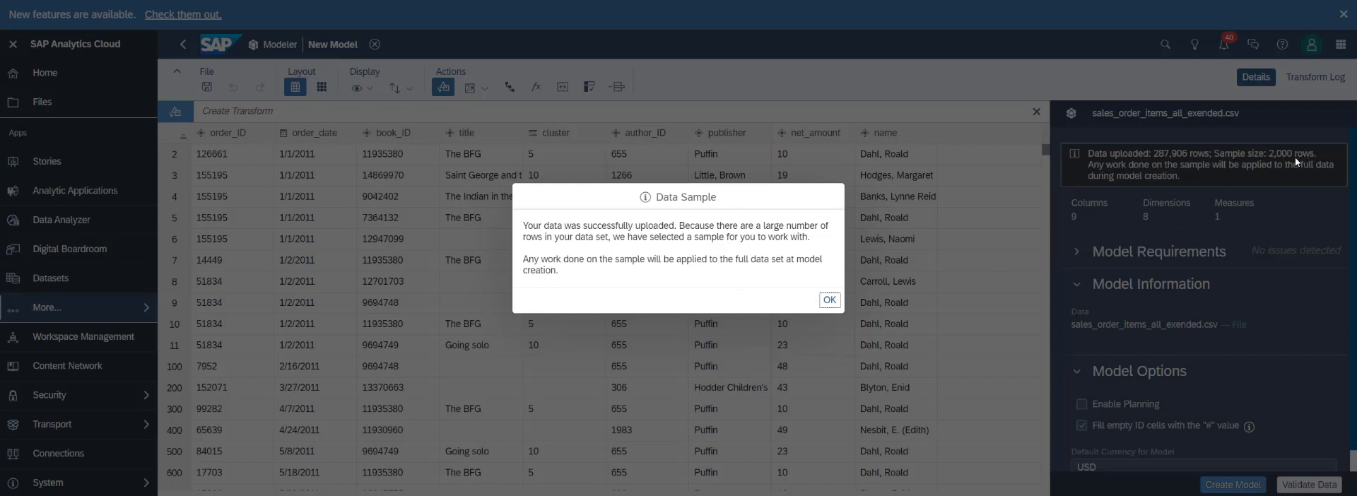
pyautogui.click(828, 300)
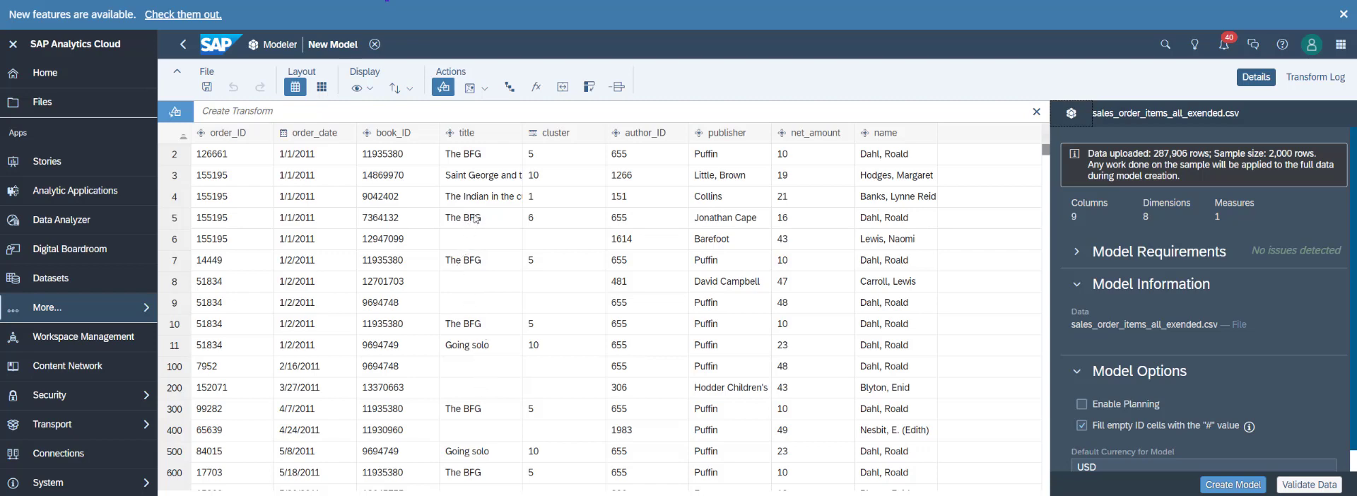
# Import books.csv from the desktop as the second data source to combine with the sales order items.
pyautogui.click(562, 90)
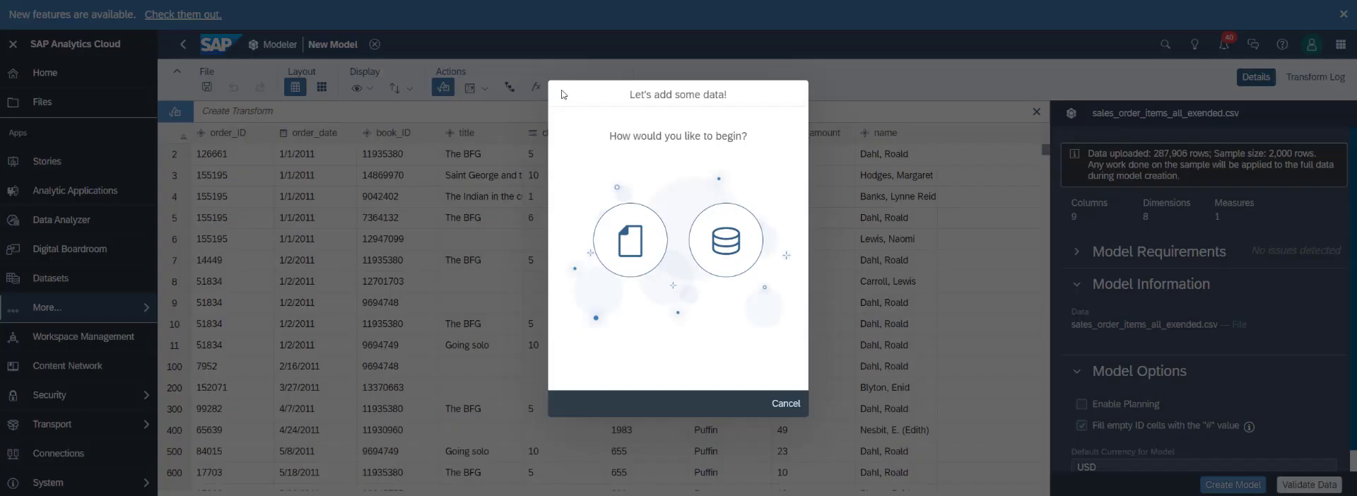
pyautogui.click(626, 248)
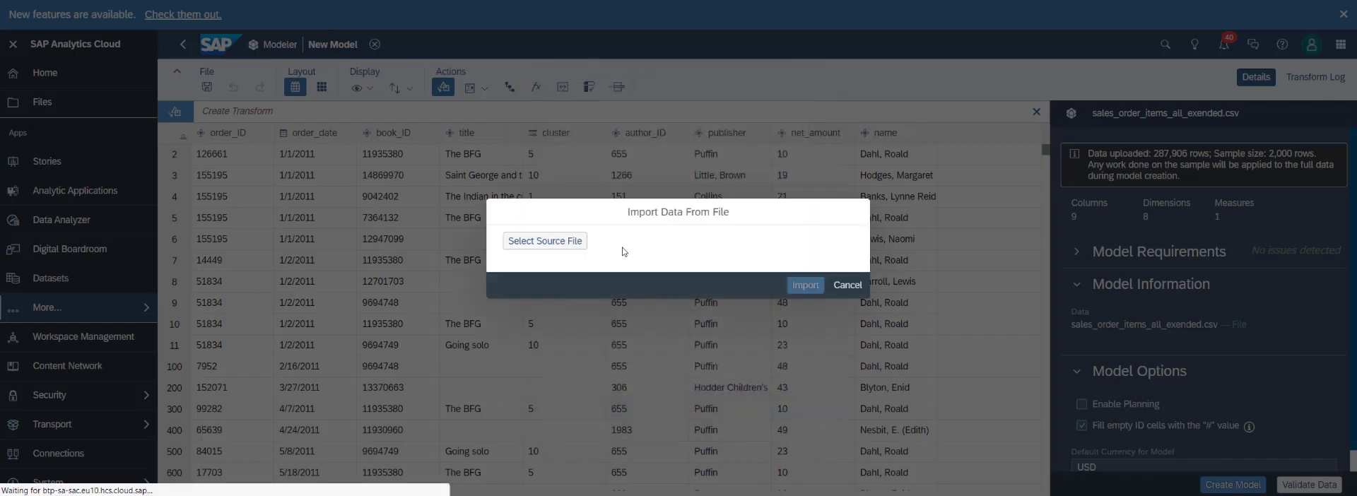
pyautogui.click(545, 241)
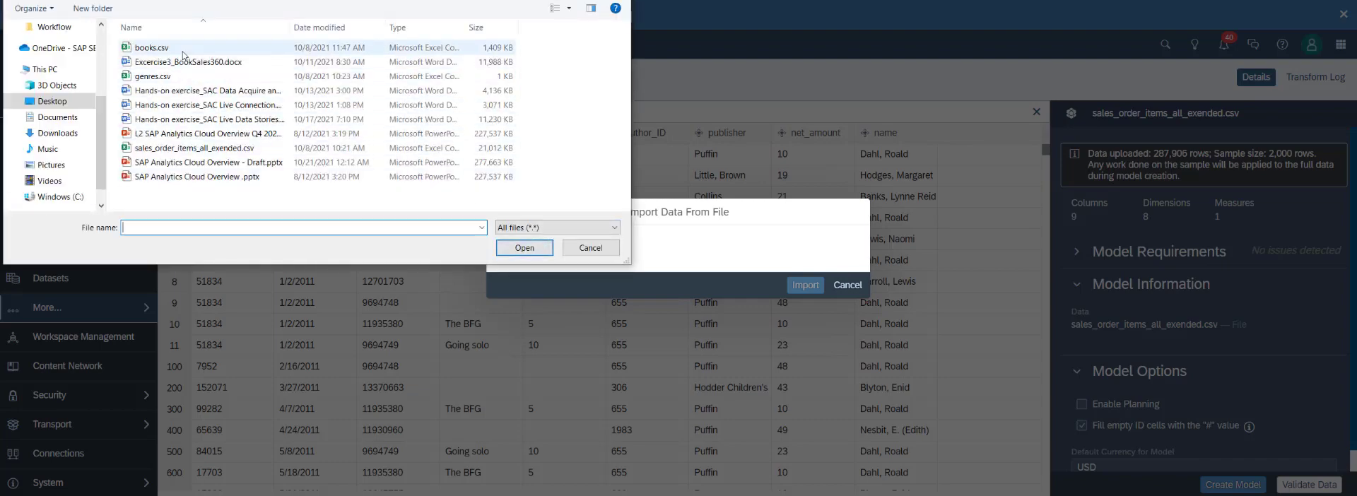
pyautogui.click(185, 50)
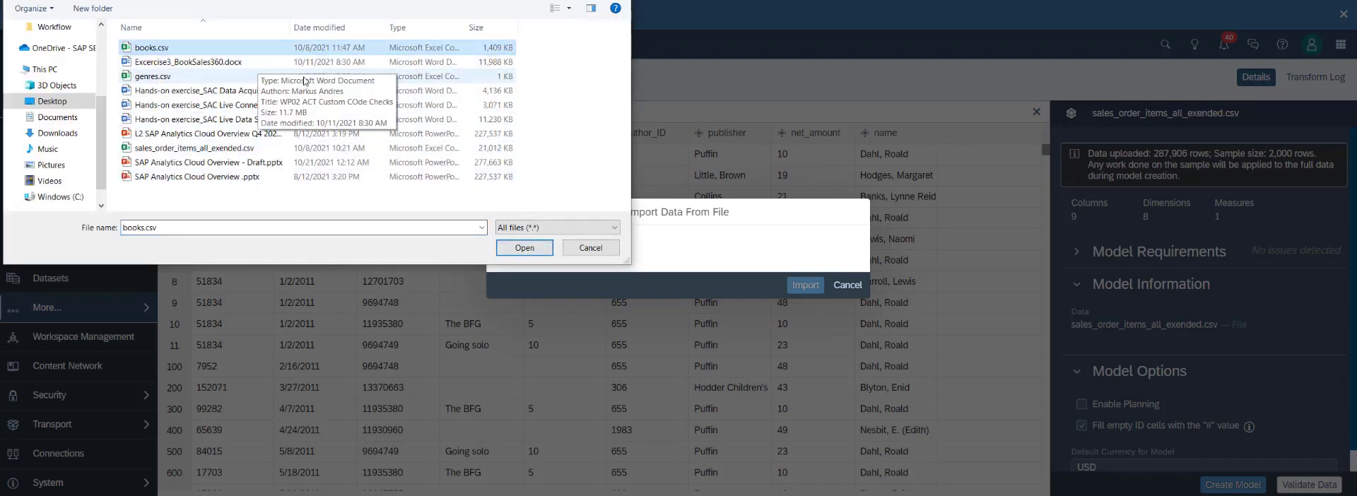
pyautogui.click(521, 248)
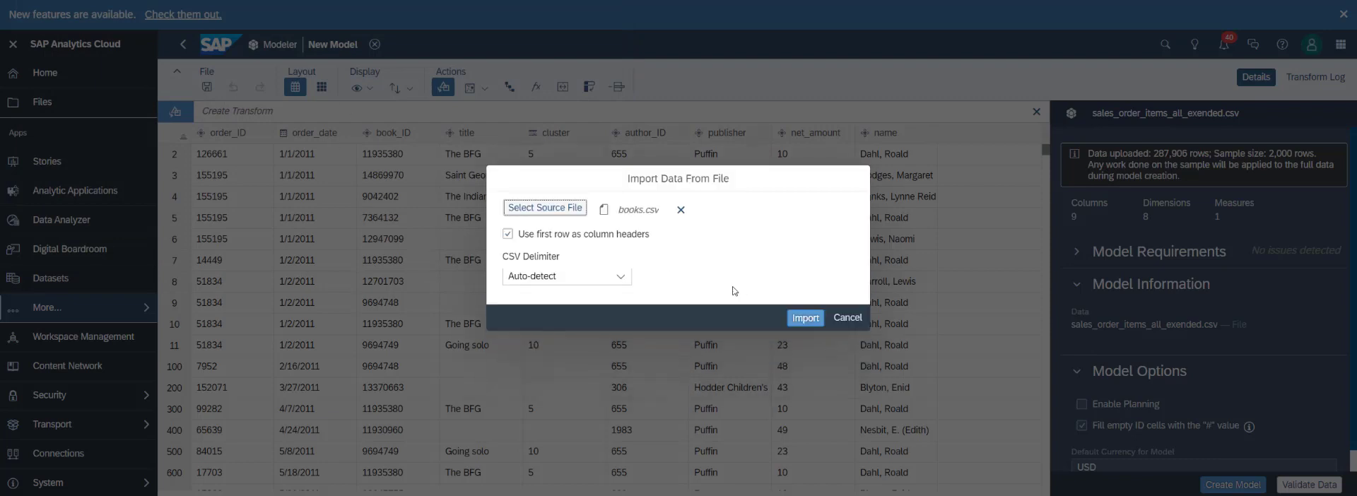
pyautogui.click(798, 318)
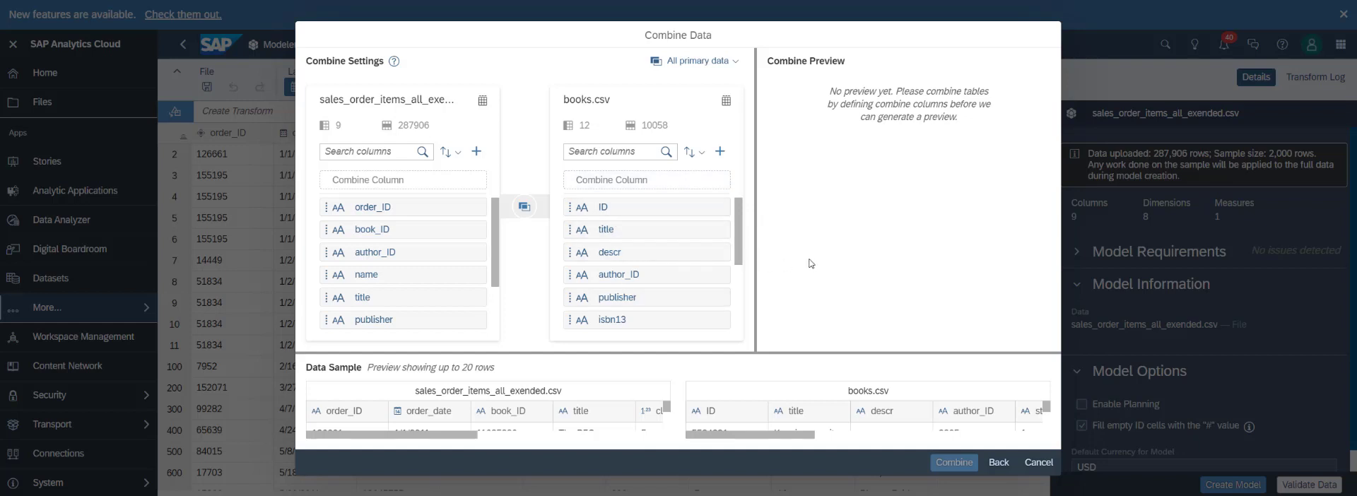
# Match the combine columns of the two files: book_ID with ID, author_ID with author_ID, and publisher with publisher.
pyautogui.click(699, 183)
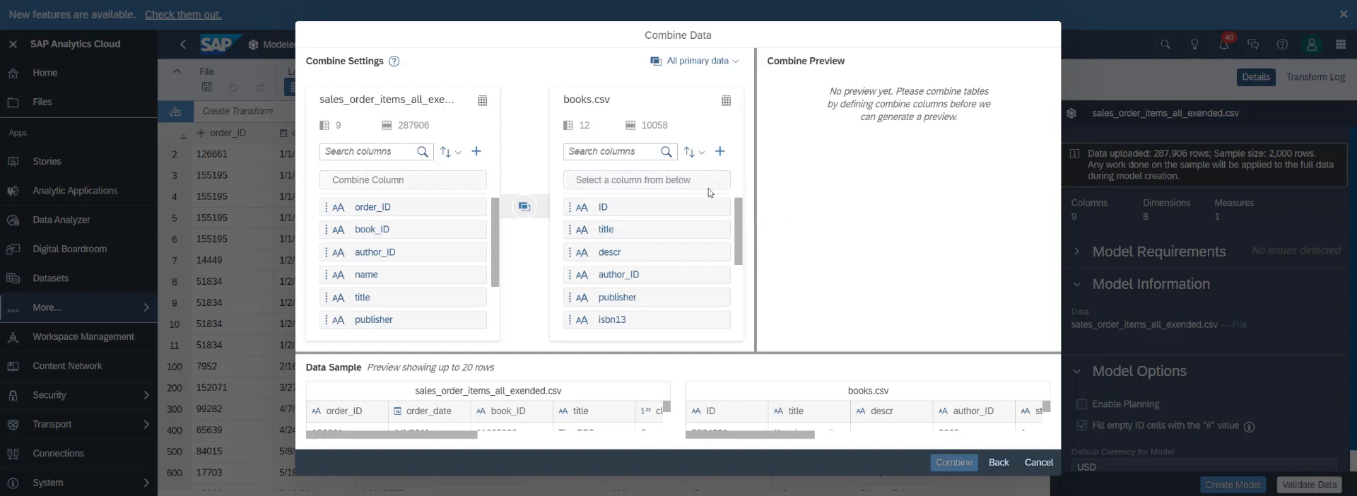
pyautogui.click(594, 208)
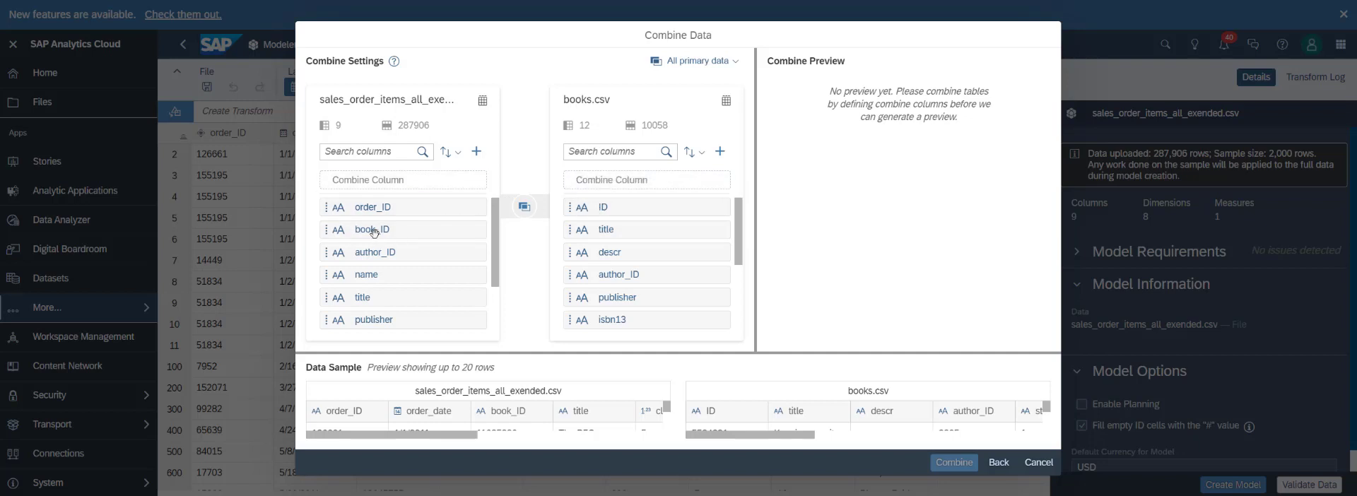
pyautogui.click(373, 231)
pyautogui.click(598, 207)
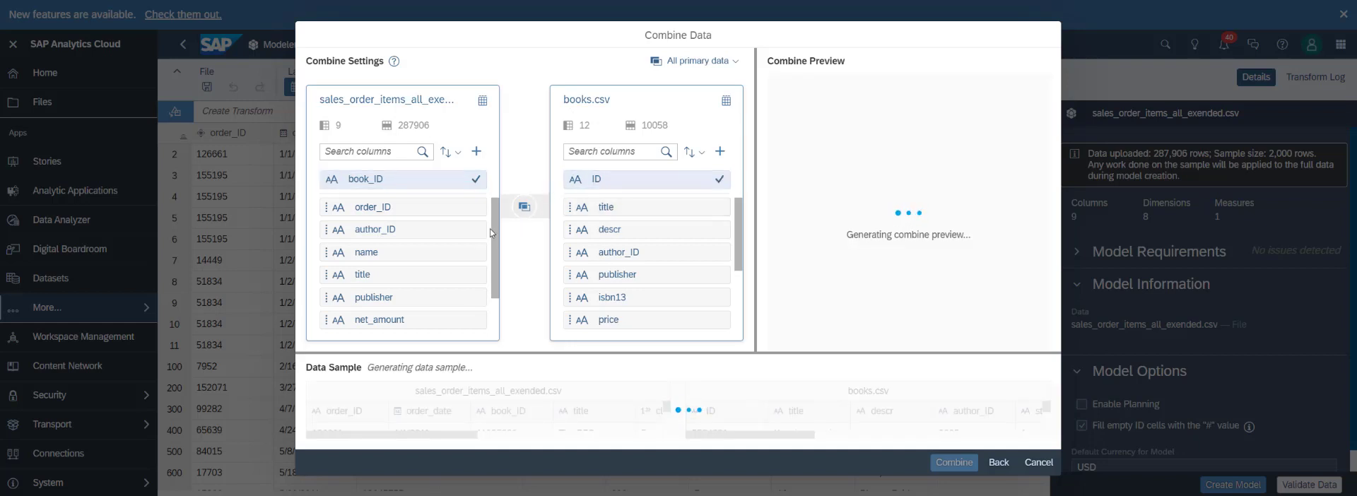
pyautogui.click(381, 230)
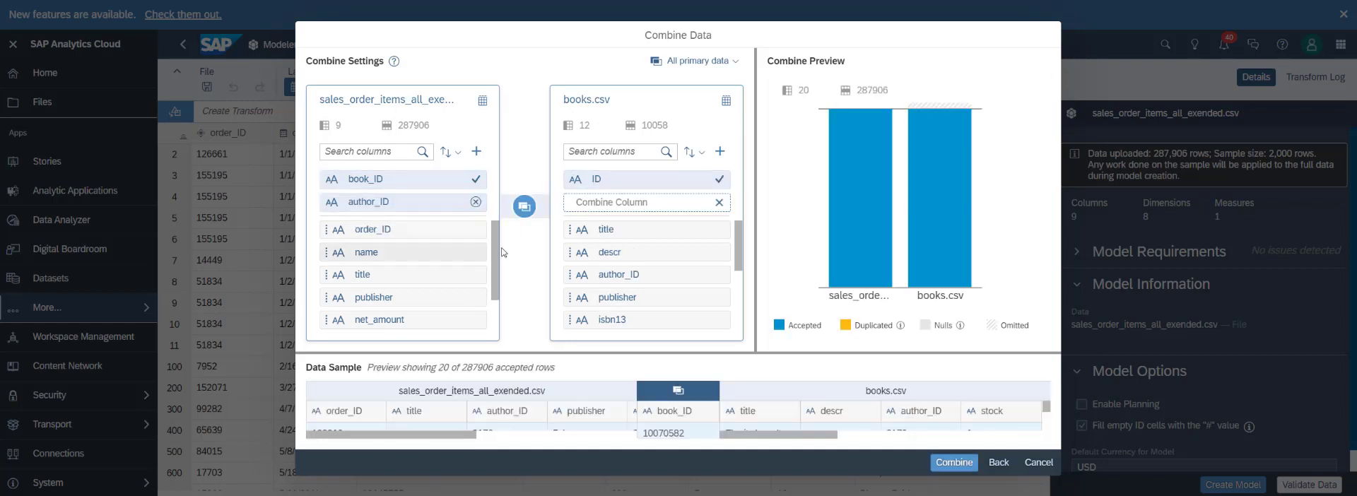
pyautogui.click(622, 276)
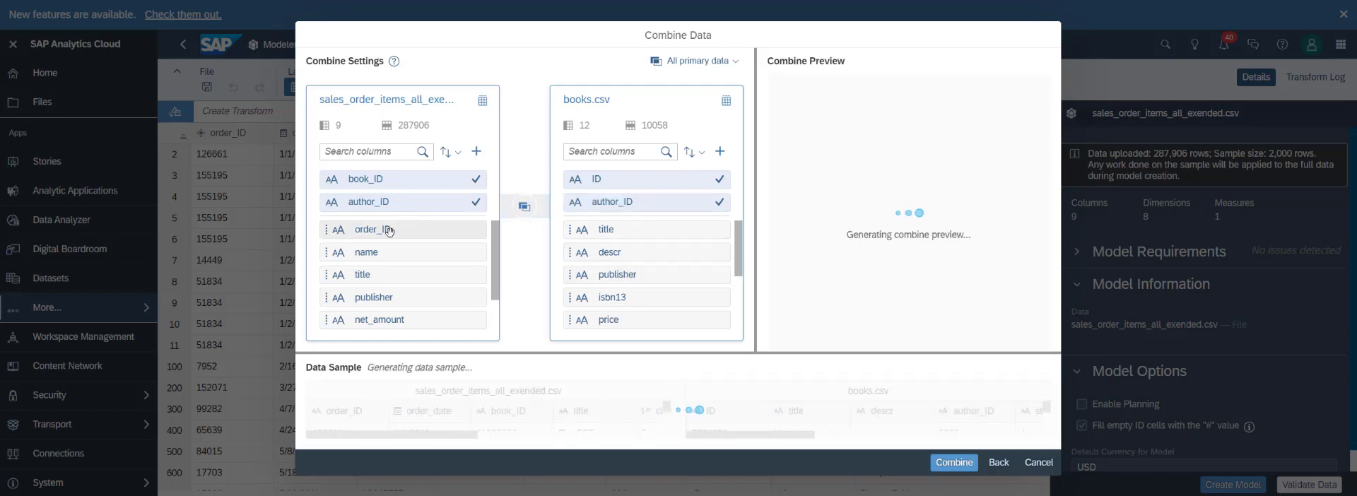
pyautogui.click(378, 298)
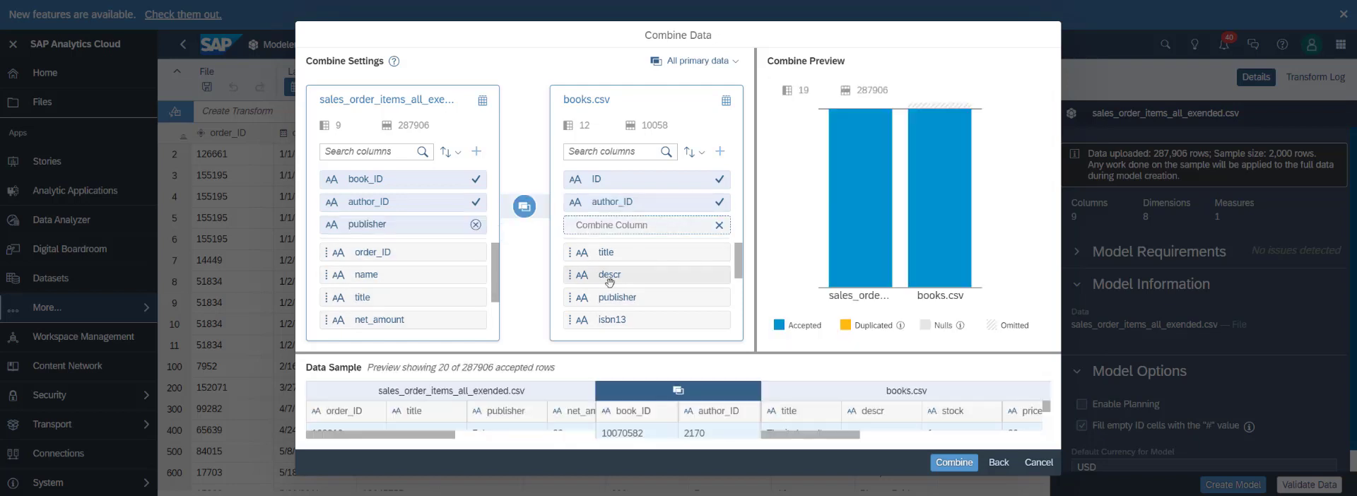
pyautogui.click(623, 298)
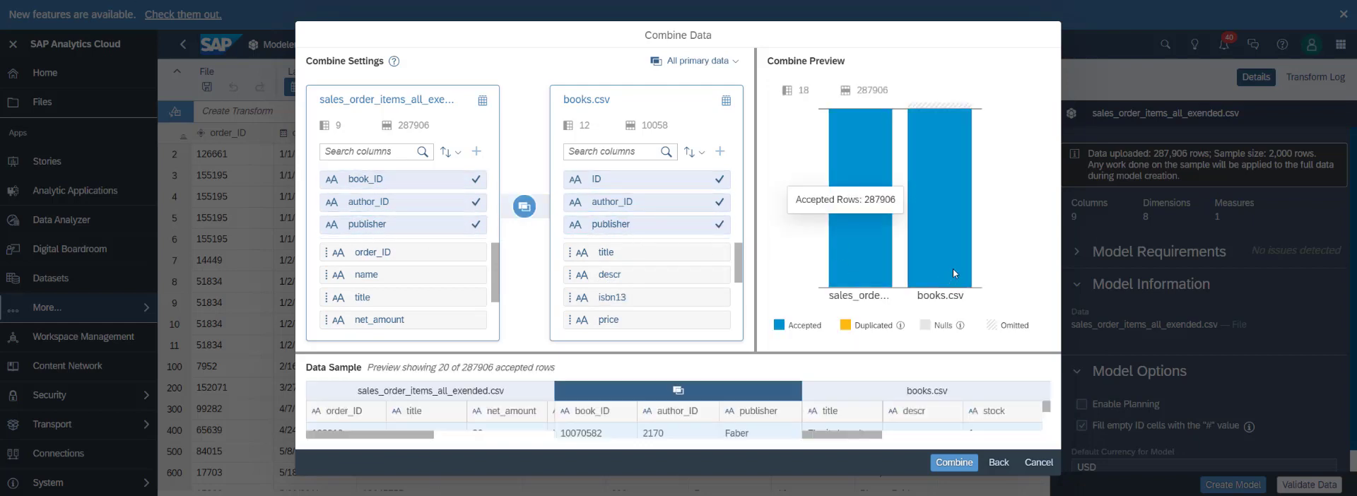
# Review the combine preview and sample rows, and combine the sales order items with books.csv.
pyautogui.moveTo(870, 177)
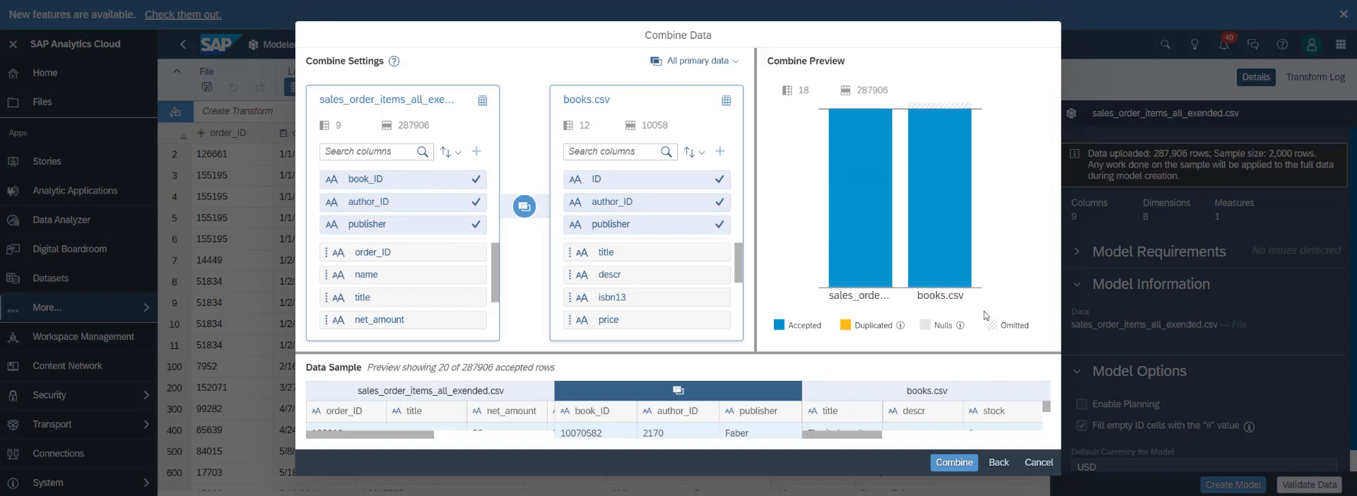
pyautogui.moveTo(924, 108)
pyautogui.scroll(-3, 1011, 415)
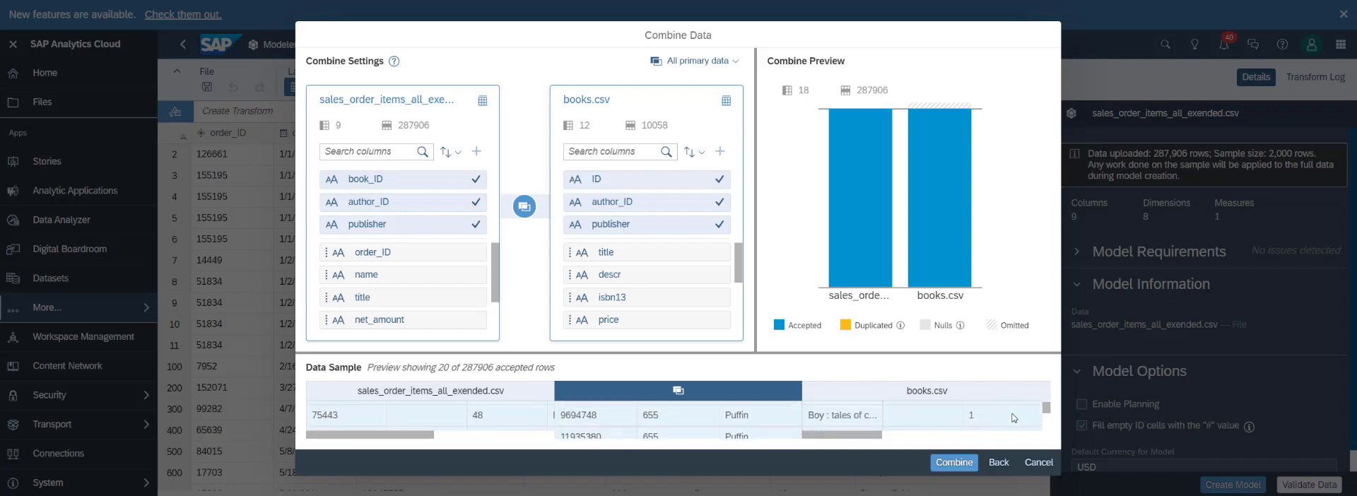
pyautogui.scroll(-3, 1011, 414)
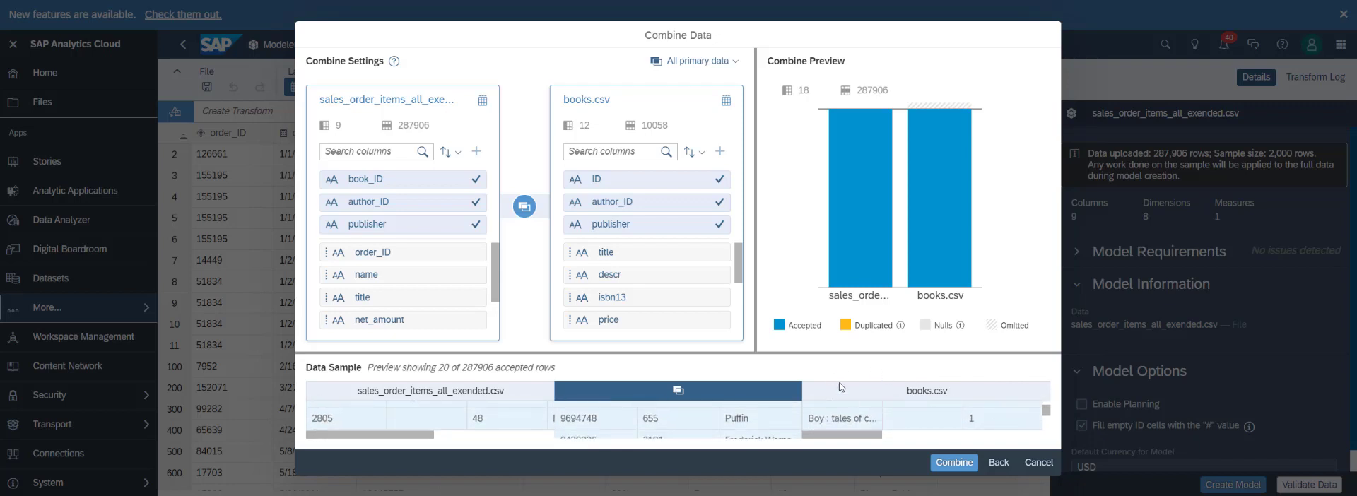
pyautogui.click(954, 463)
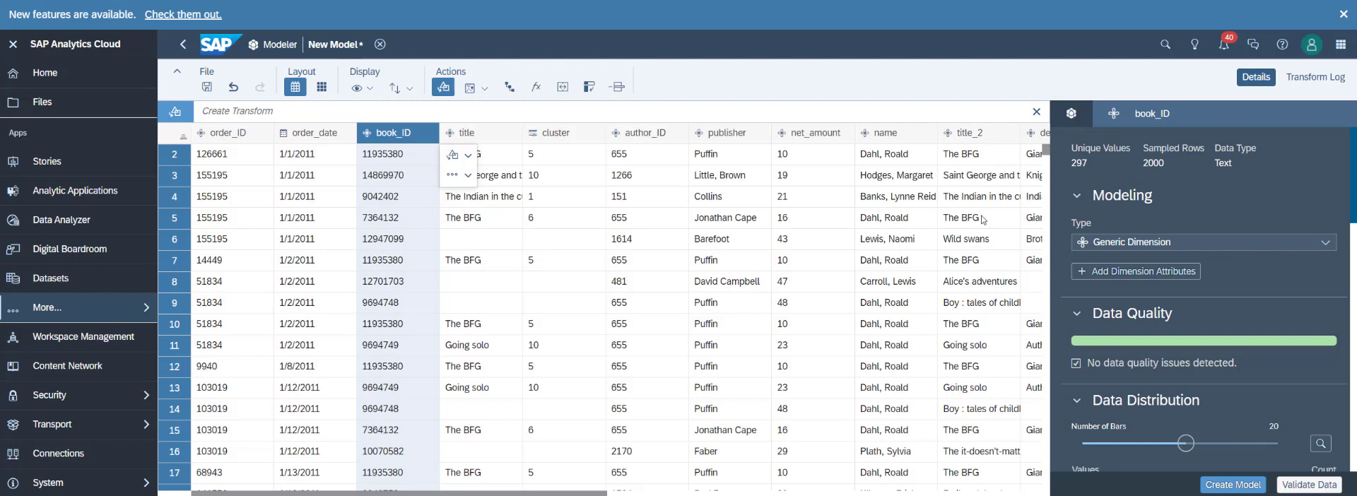
# Delete the title column that comes from the sales order items.
pyautogui.click(513, 137)
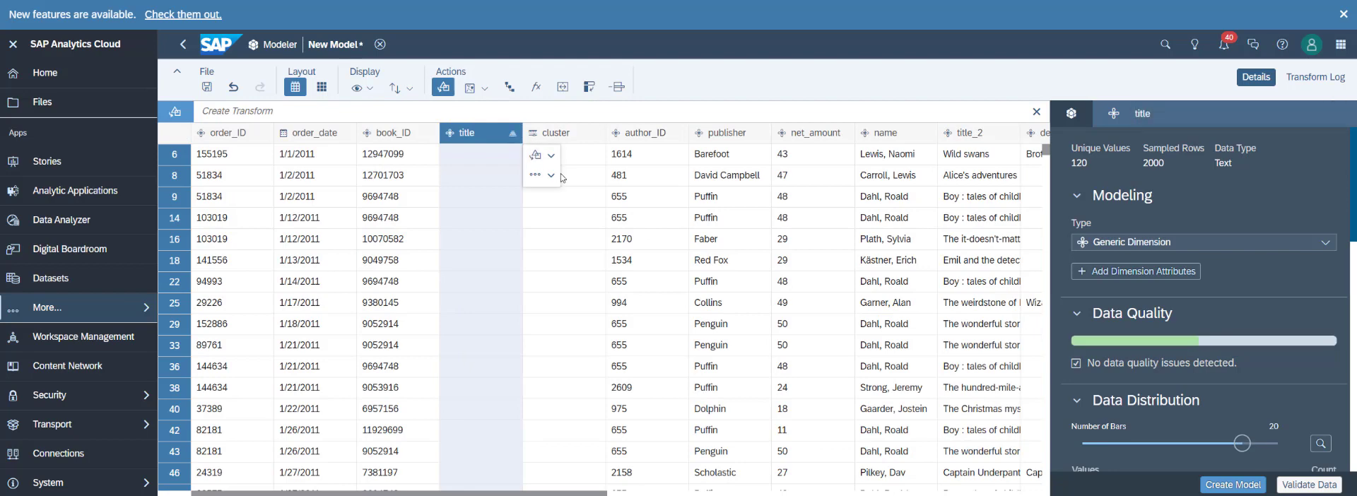
pyautogui.click(551, 175)
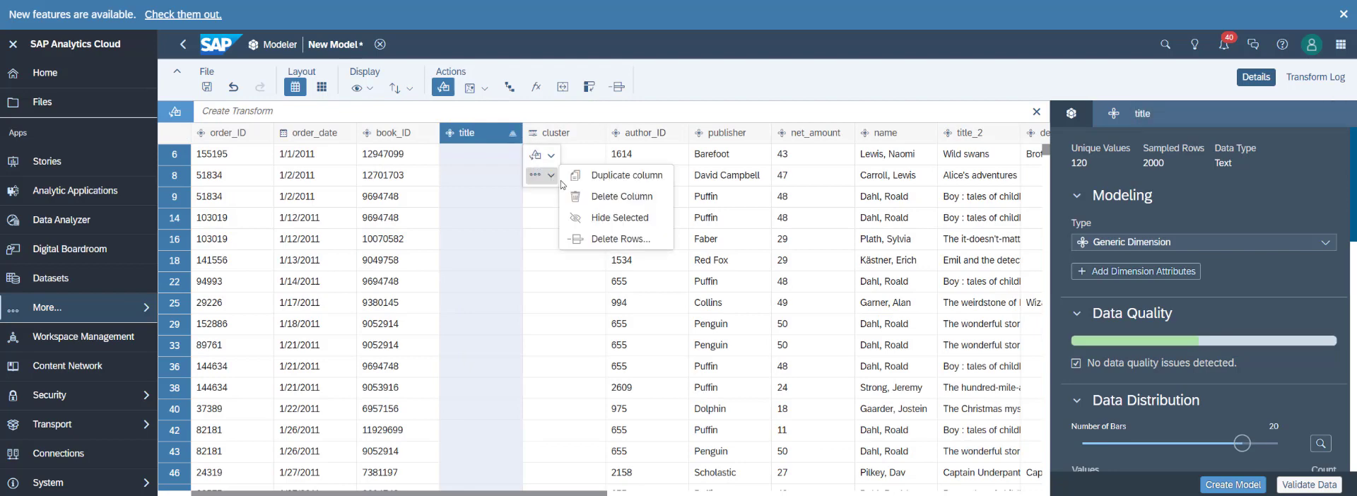
pyautogui.click(613, 198)
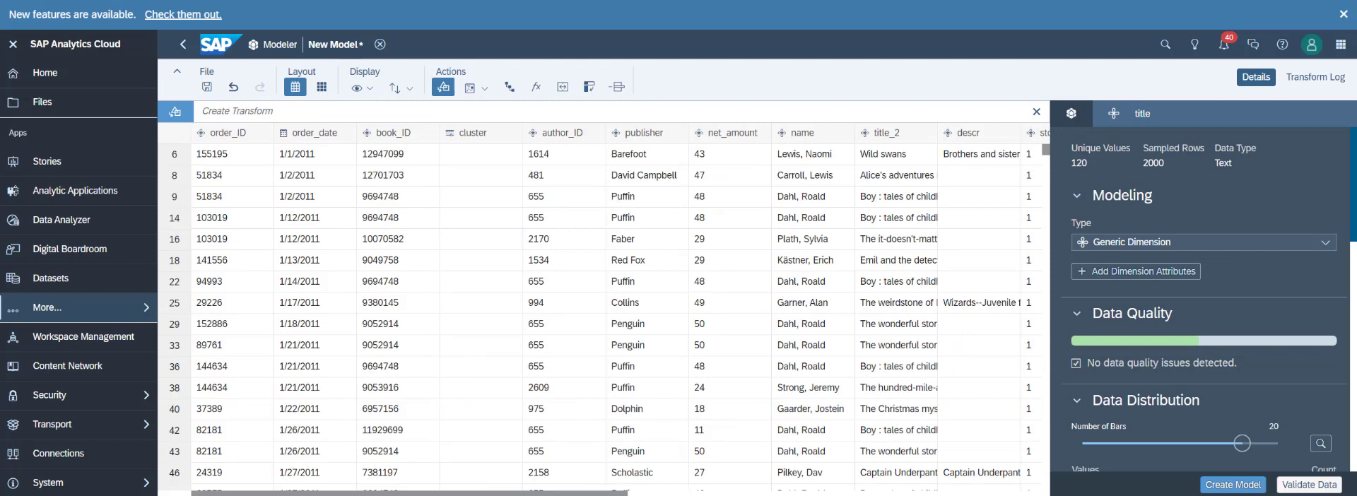
# Delete the stock column from the combined data.
pyautogui.moveTo(616, 493); pyautogui.dragTo(891, 494)
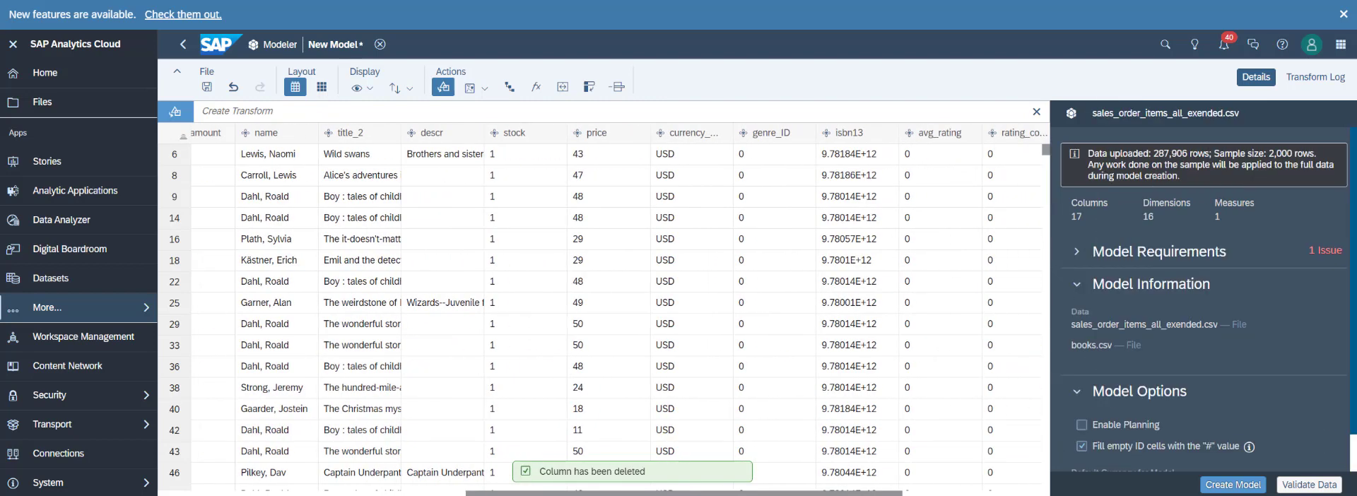
pyautogui.click(559, 138)
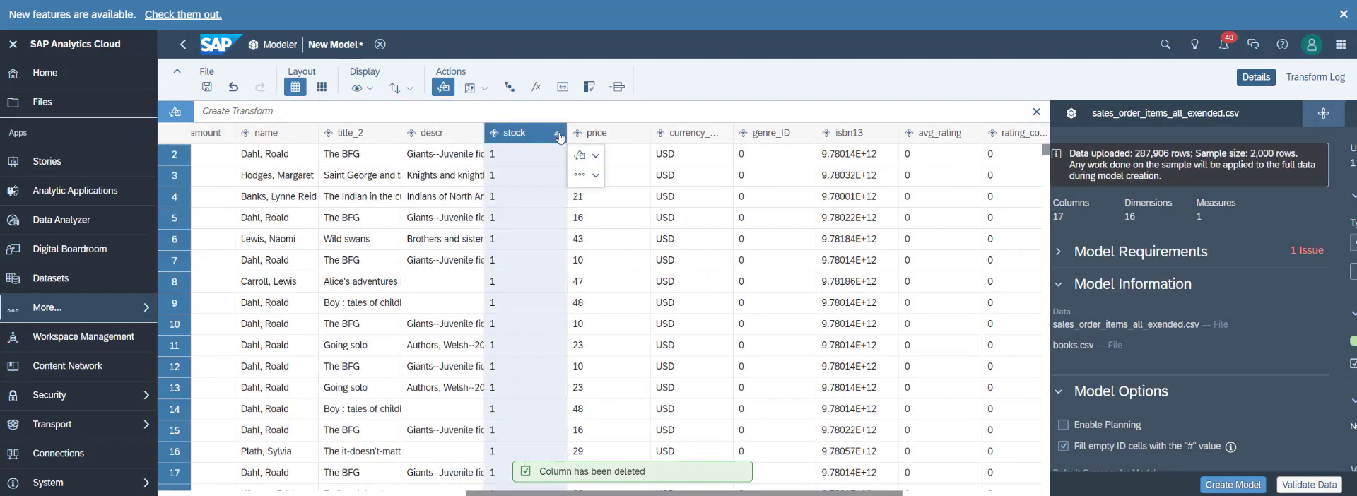
pyautogui.click(580, 174)
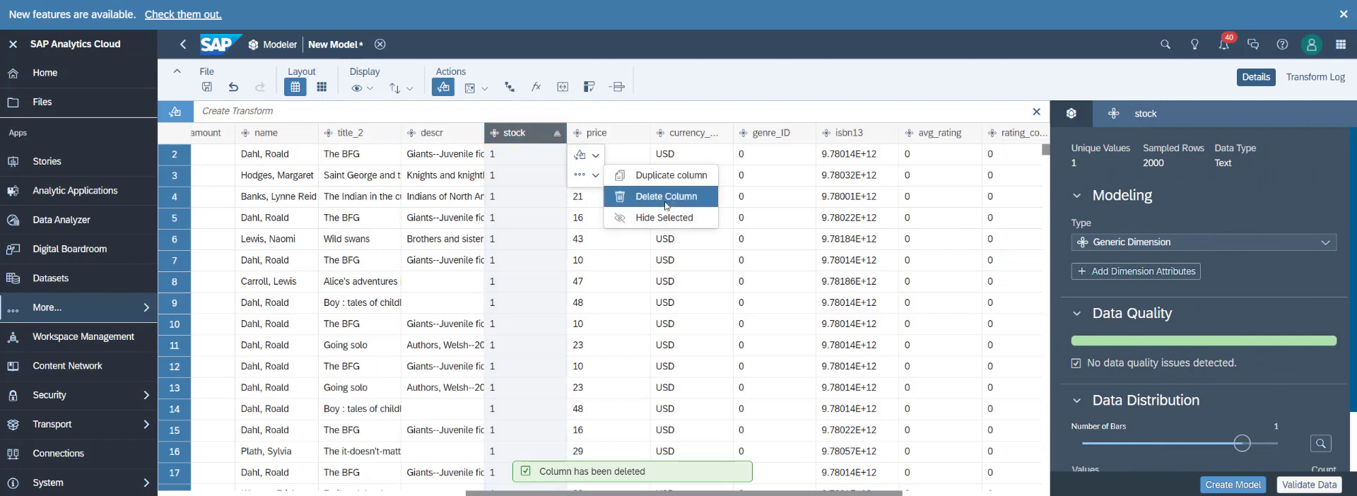
pyautogui.click(664, 205)
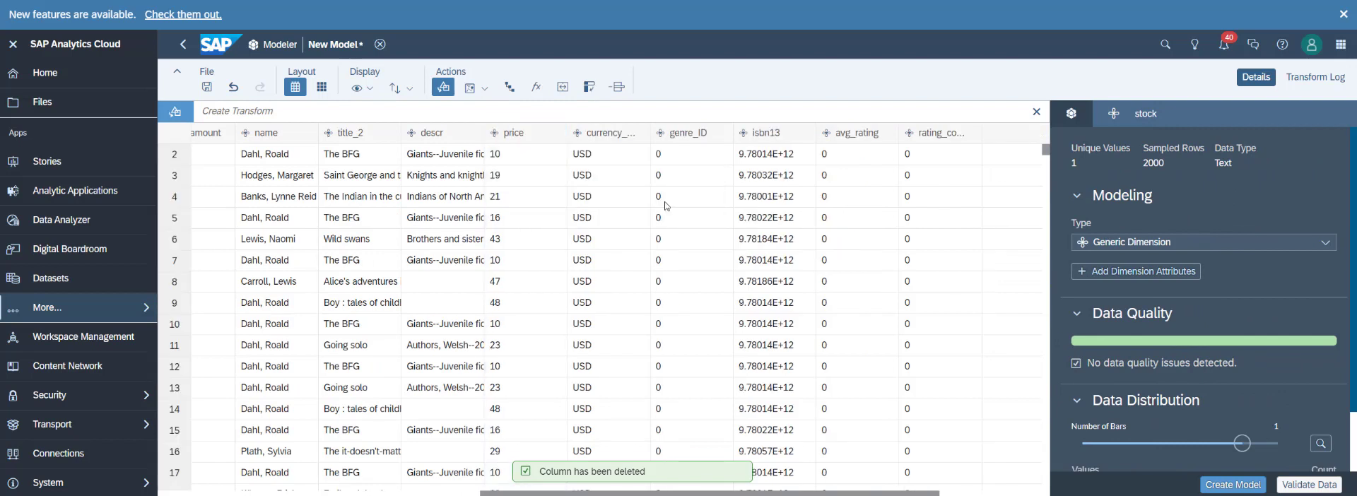
# Delete the price column from the combined data.
pyautogui.click(558, 135)
pyautogui.click(598, 180)
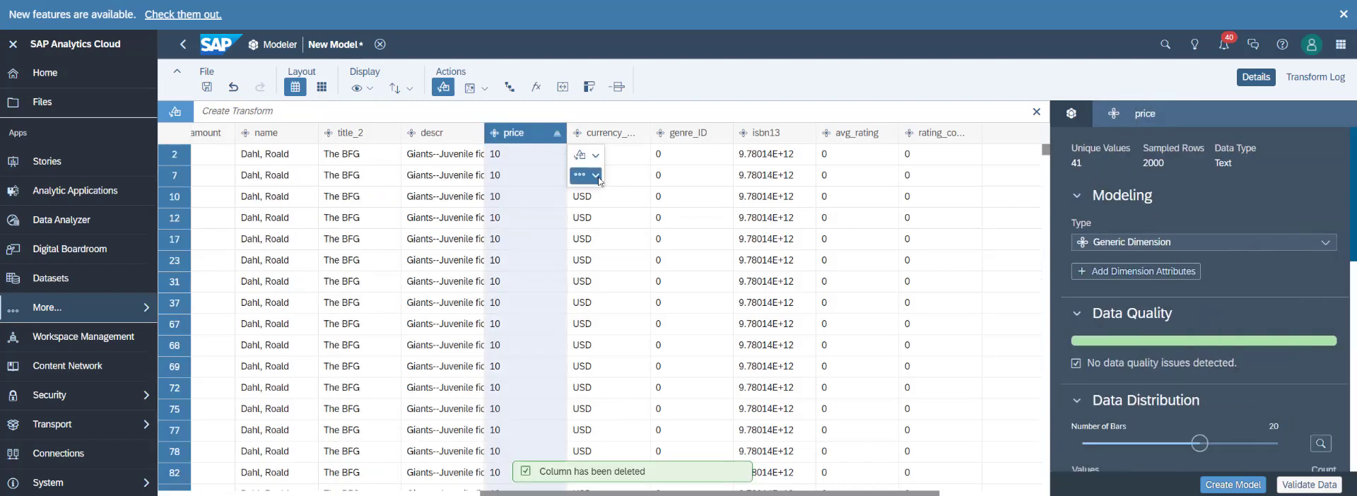
pyautogui.click(658, 198)
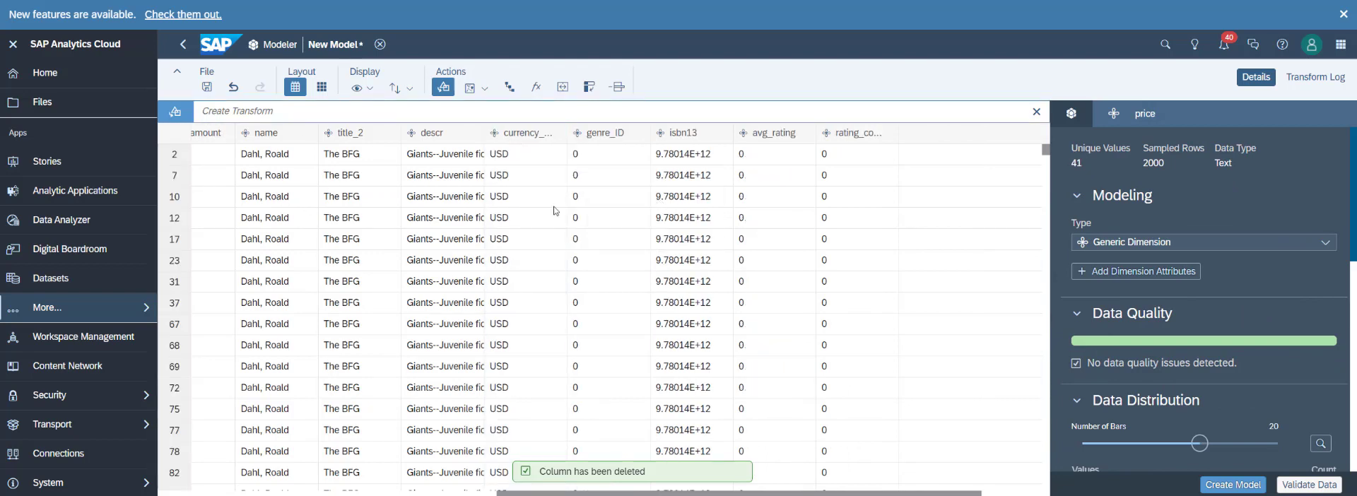
# Delete the genre_ID column from the combined data.
pyautogui.click(638, 136)
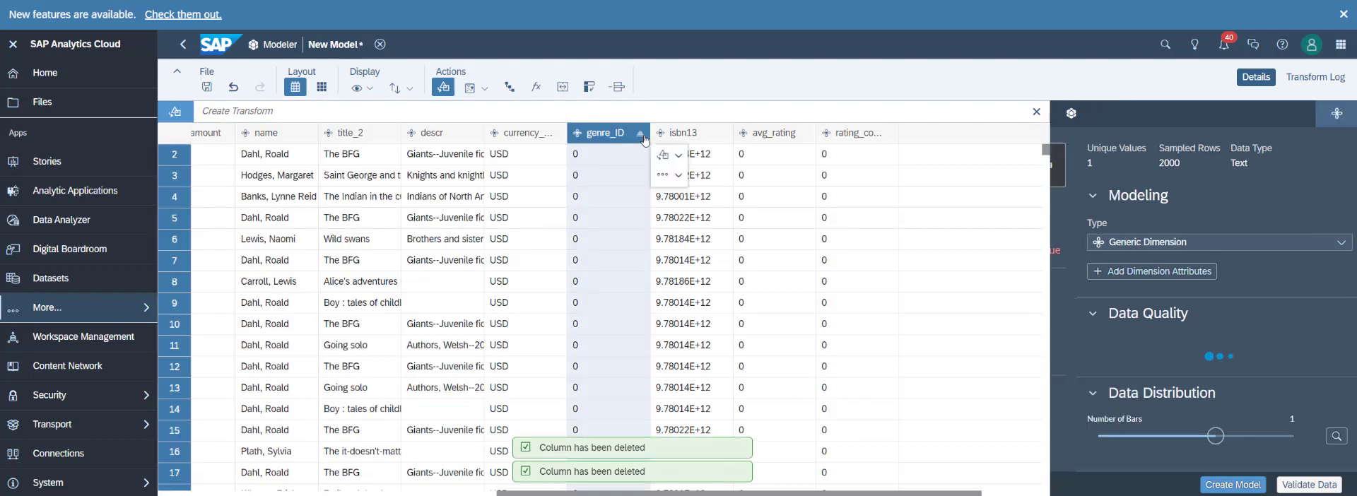
pyautogui.click(640, 135)
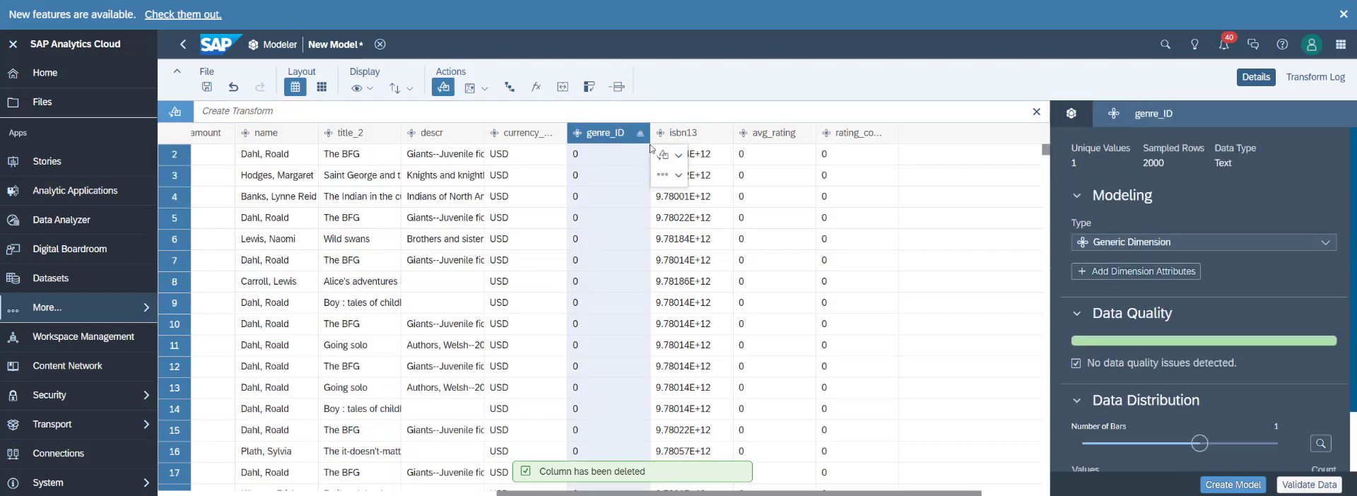
pyautogui.click(663, 175)
pyautogui.click(714, 196)
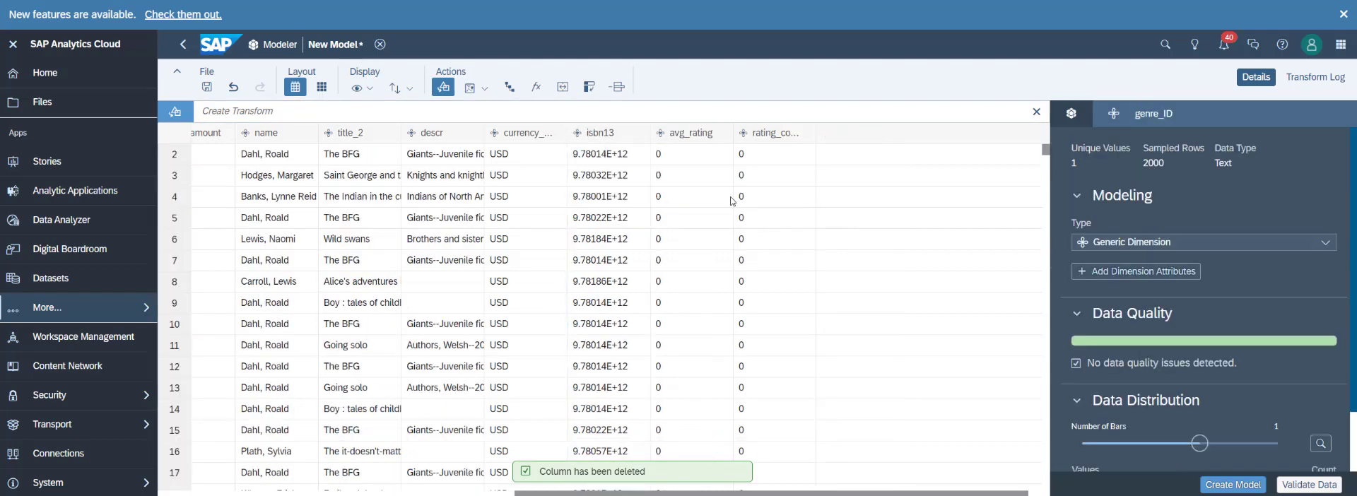
# Delete the avg_rating column and the rating count column beside it.
pyautogui.click(724, 138)
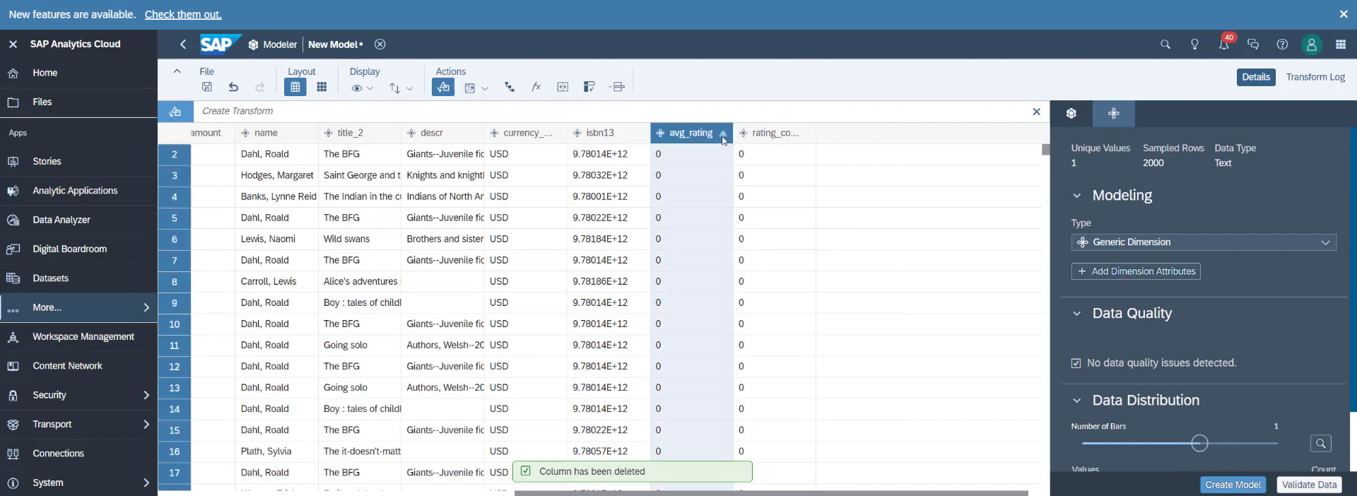
pyautogui.click(723, 134)
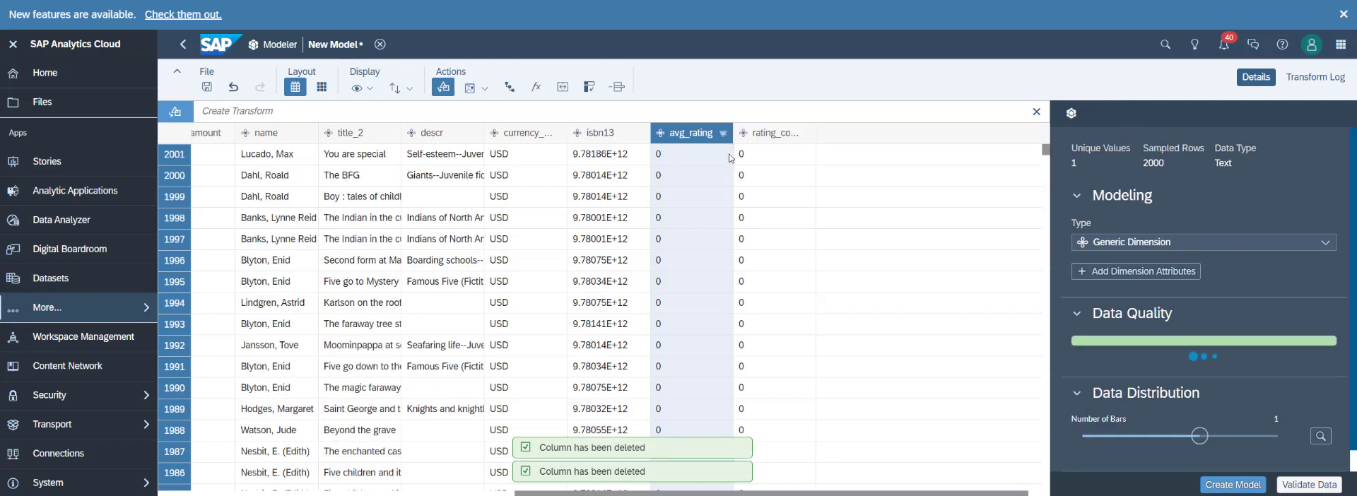
pyautogui.click(750, 174)
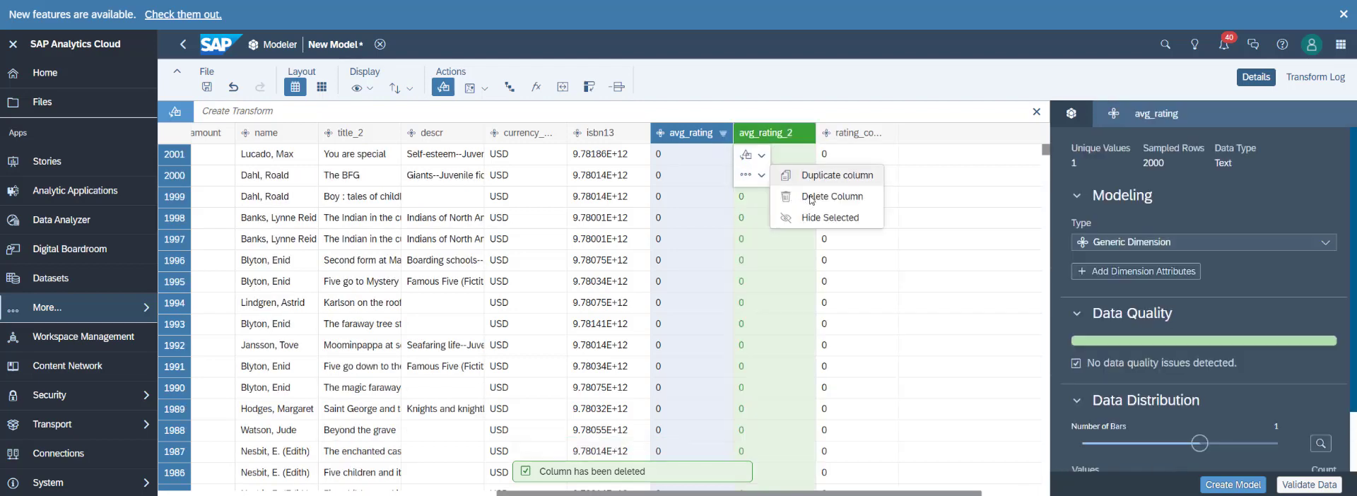
pyautogui.click(812, 198)
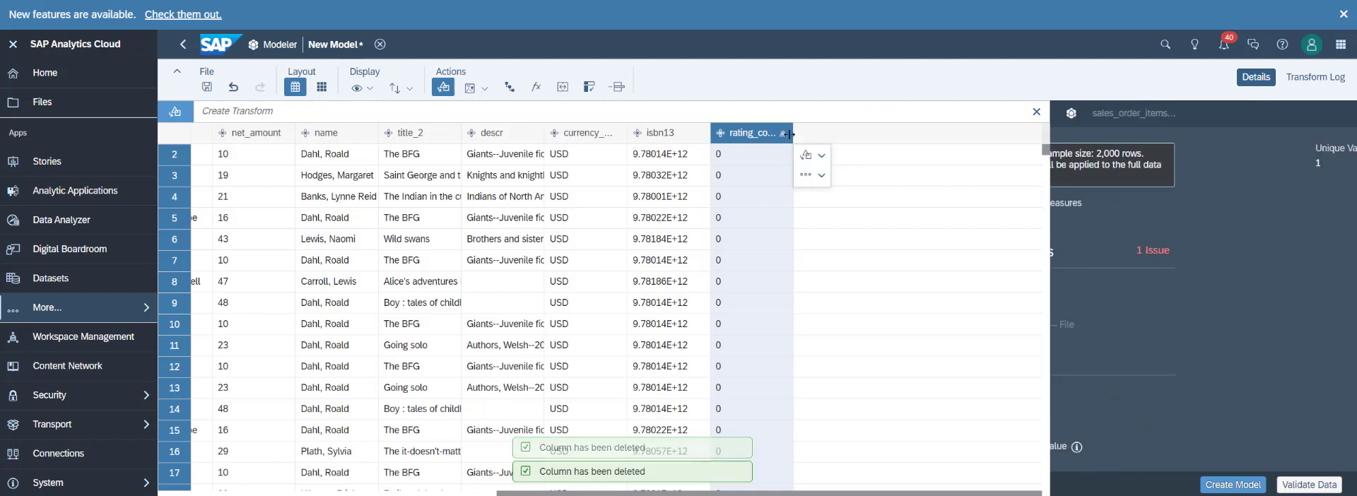
pyautogui.click(806, 175)
pyautogui.click(862, 196)
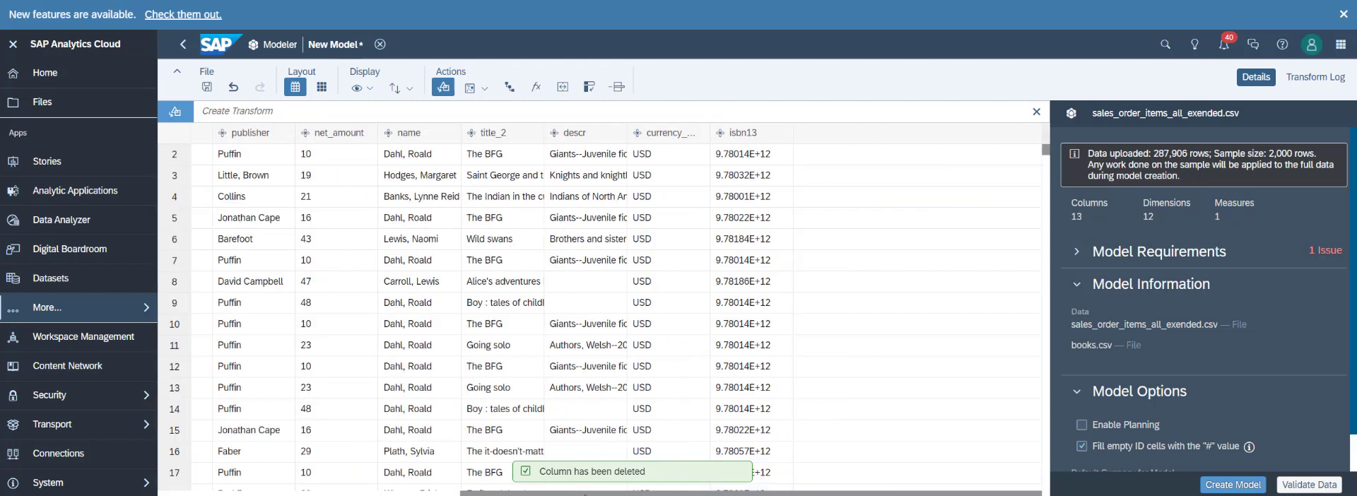
# Rename the title_2 column as title.
pyautogui.moveTo(525, 486); pyautogui.dragTo(452, 474)
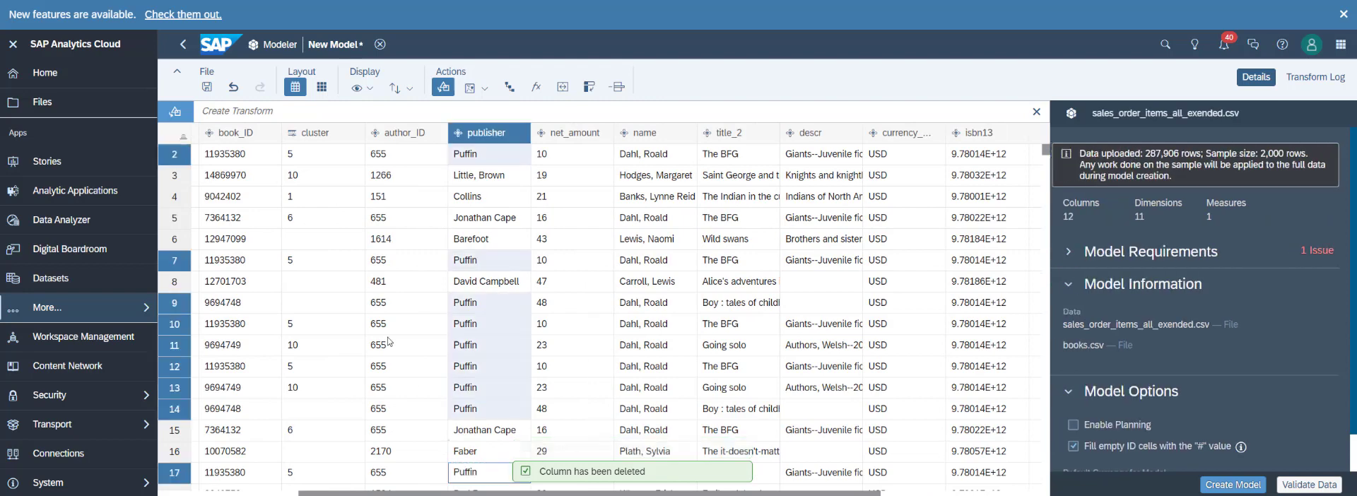
pyautogui.click(735, 135)
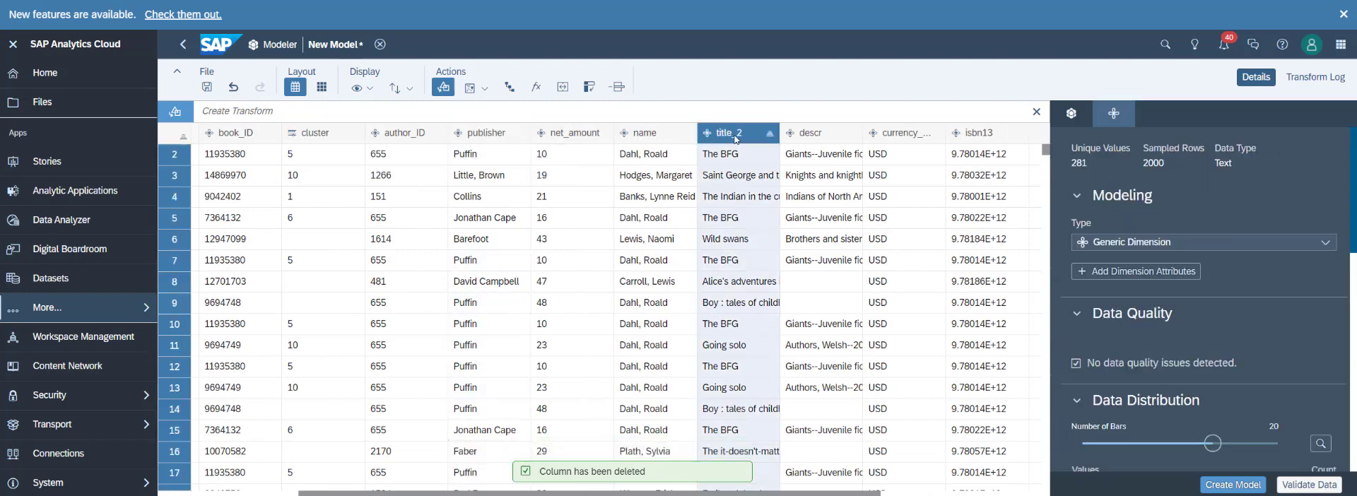
pyautogui.doubleClick(736, 136)
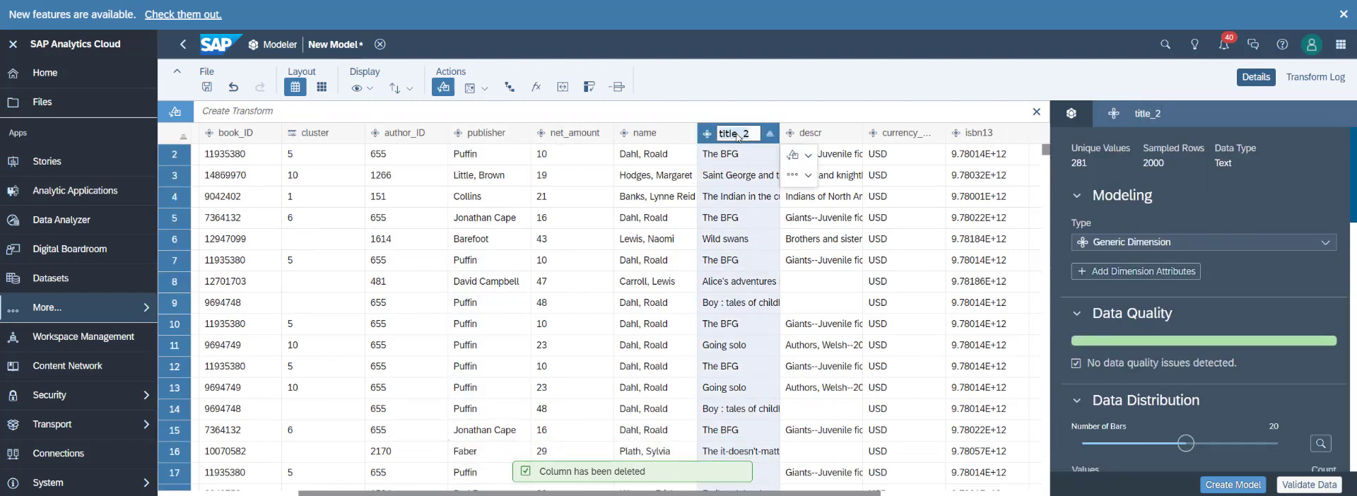
pyautogui.write('title')
pyautogui.press('Return')
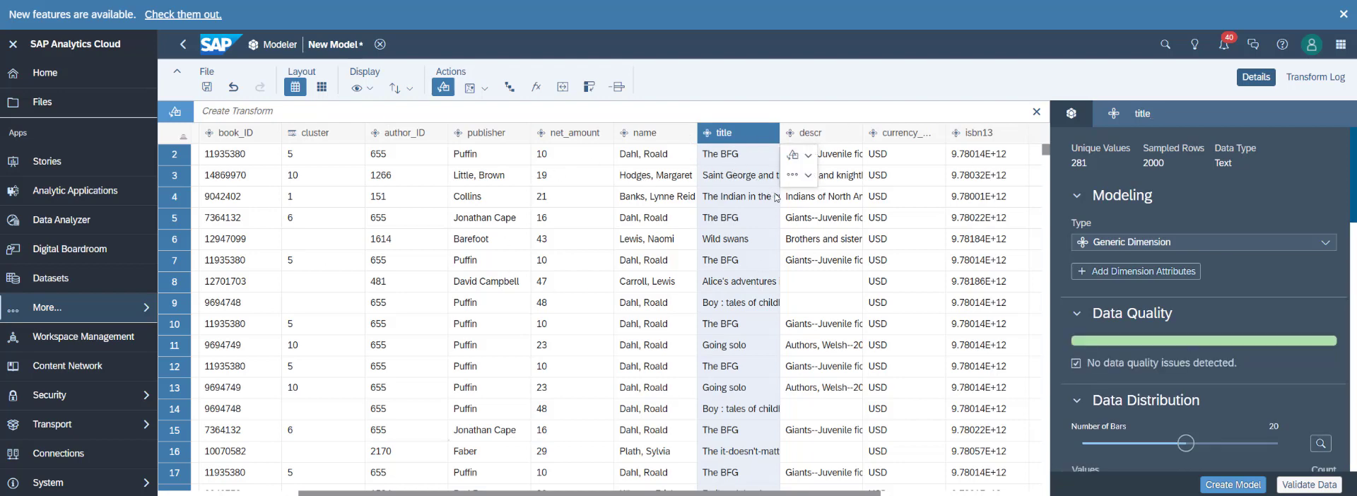
# Show the columns in card view and examine the data quality details of descr and author_ID.
pyautogui.click(323, 87)
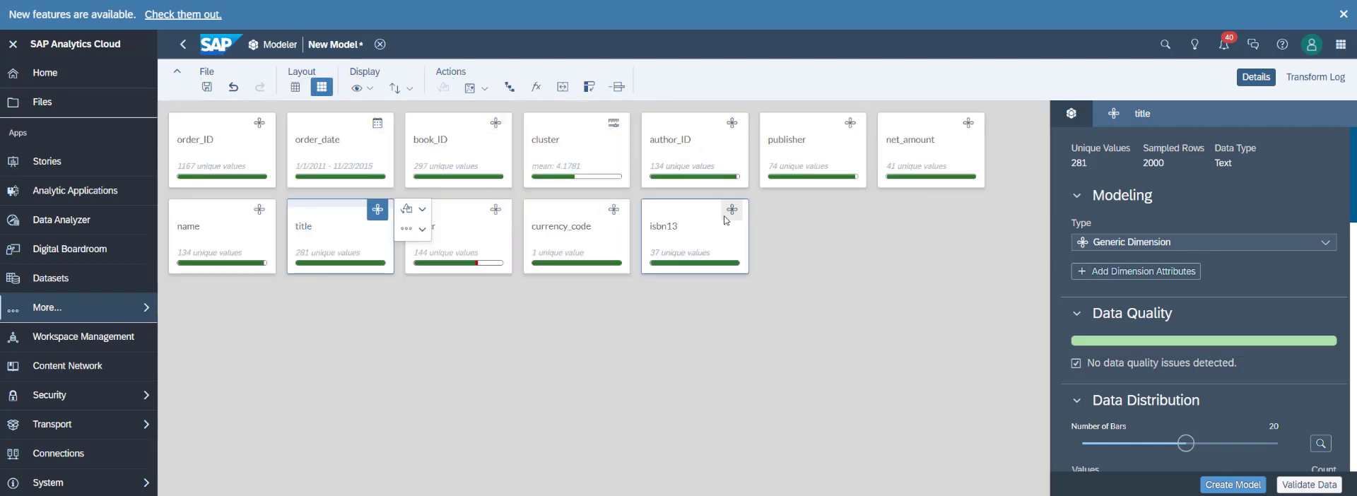
pyautogui.moveTo(819, 180)
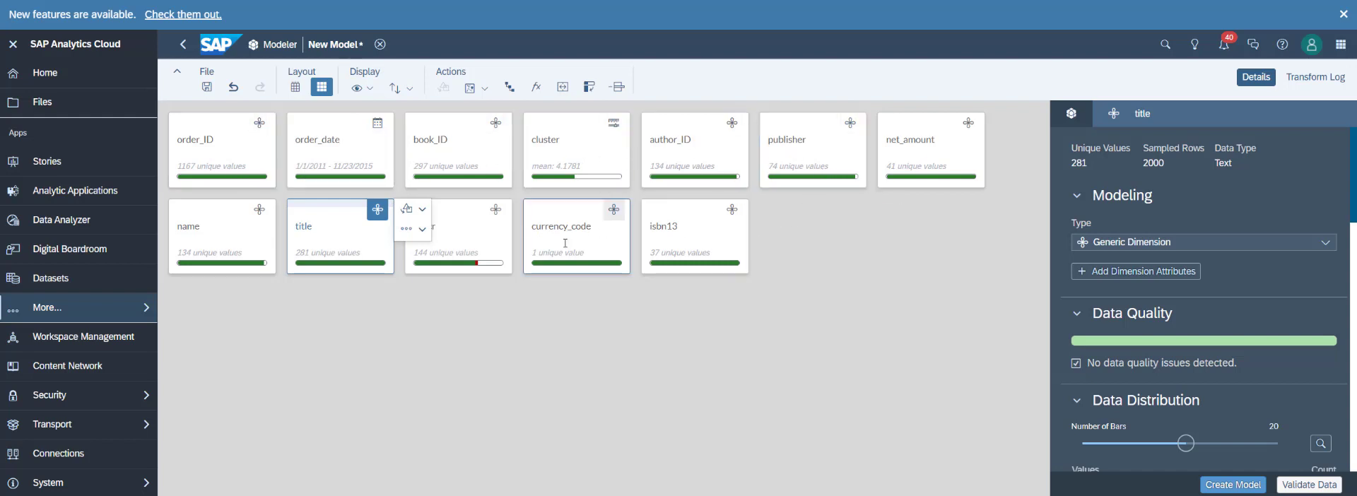
pyautogui.click(473, 236)
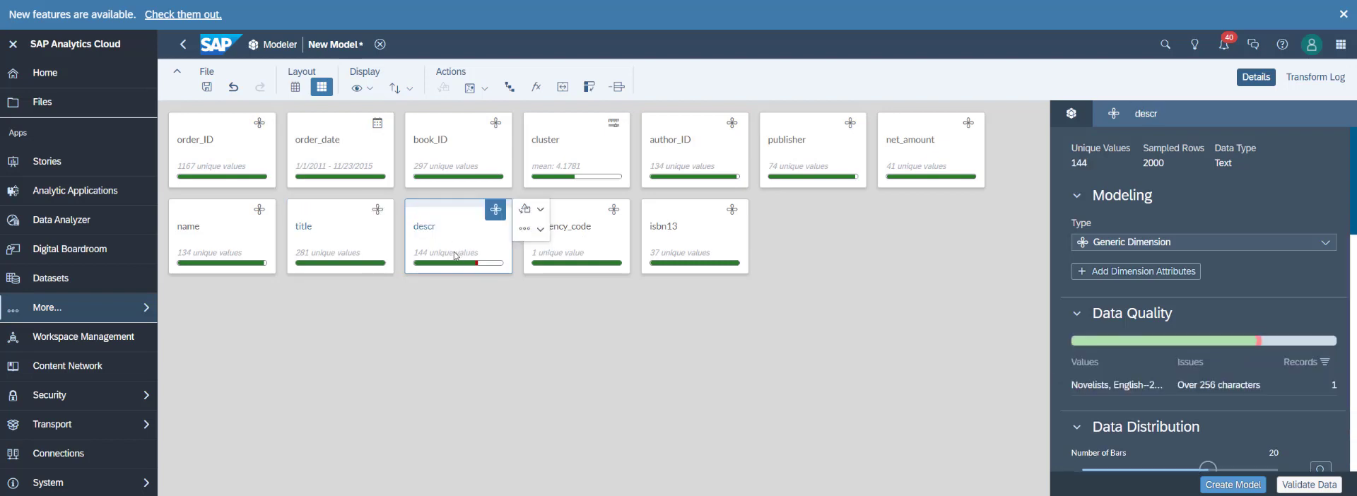
pyautogui.moveTo(477, 267)
pyautogui.click(707, 159)
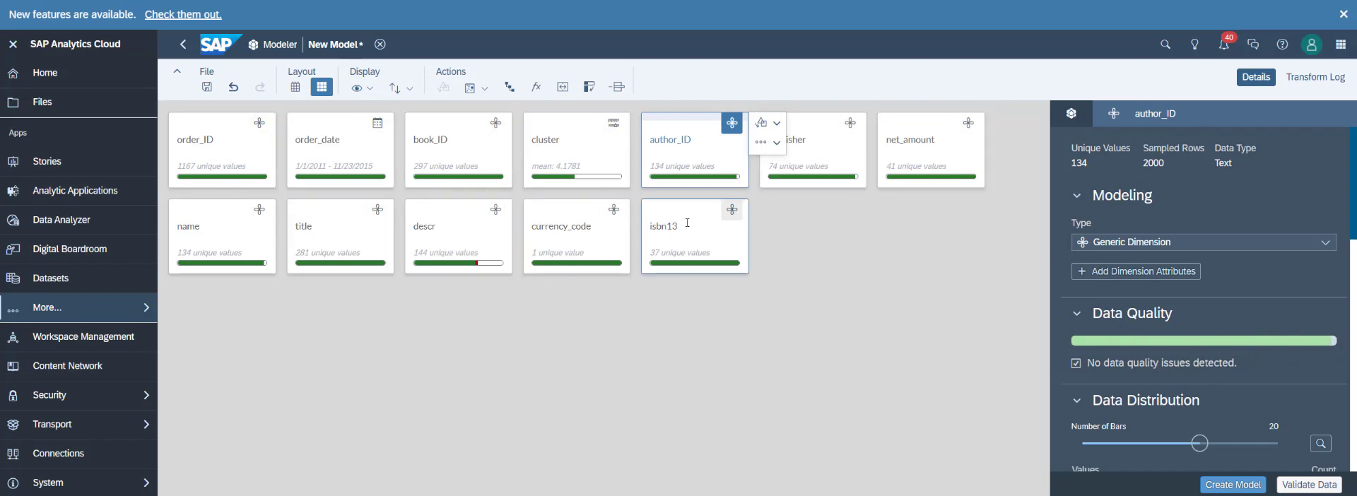
# Start a level-based hierarchy with book_ID as the lowest level and title as the level above it.
pyautogui.click(511, 89)
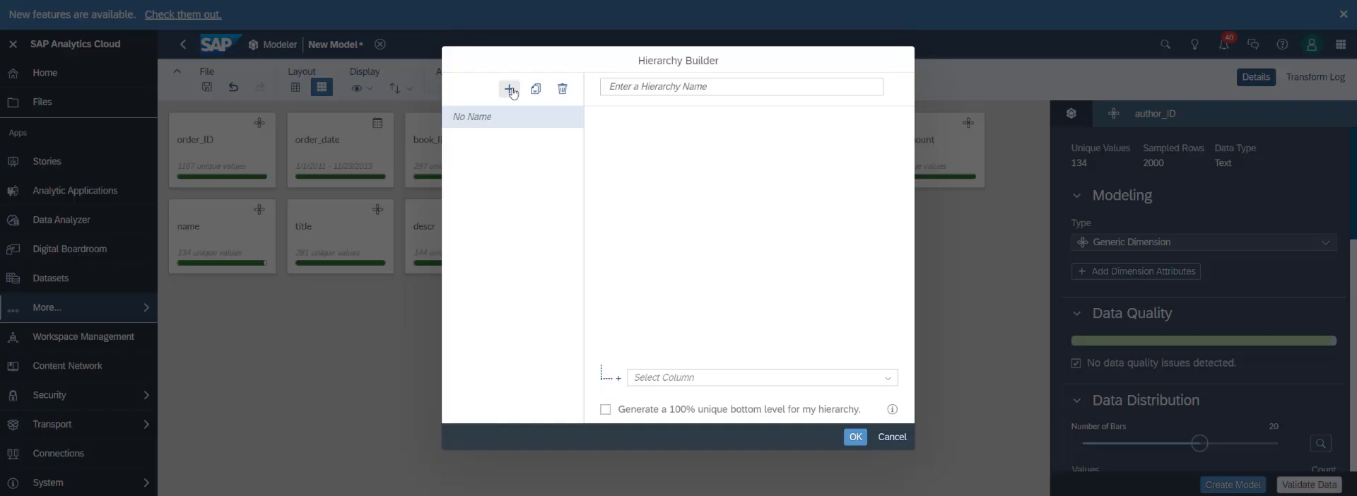
pyautogui.click(888, 378)
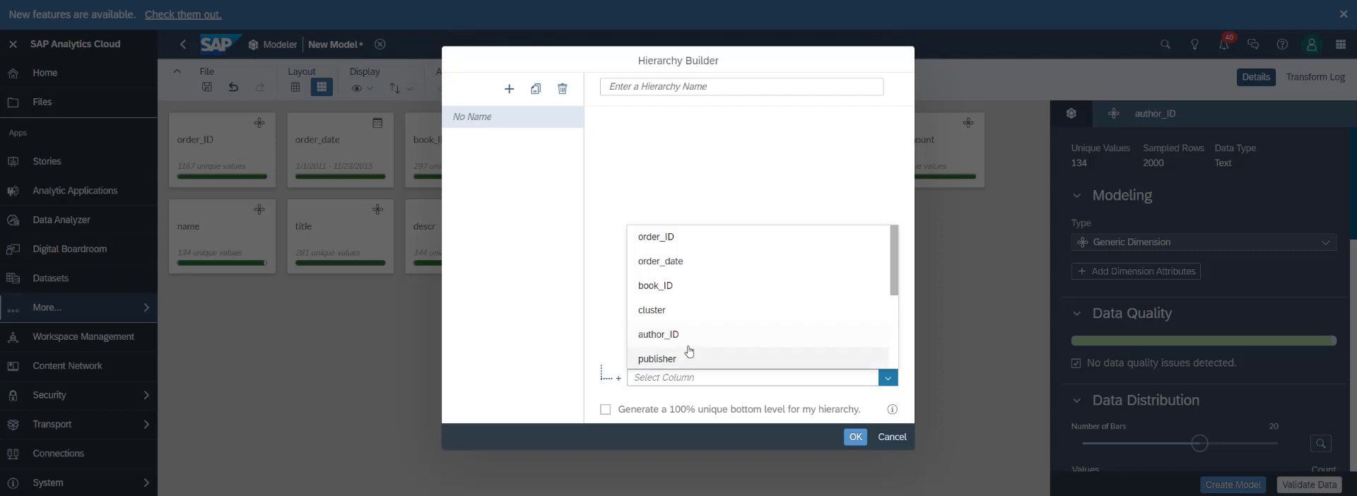
pyautogui.scroll(-1, 678, 294)
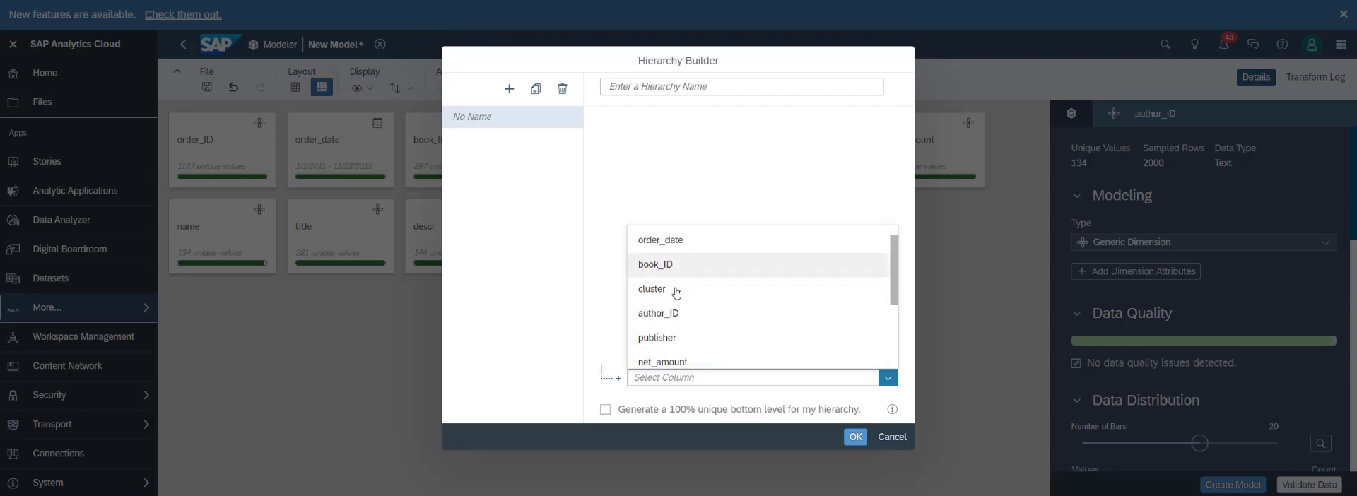
pyautogui.click(678, 266)
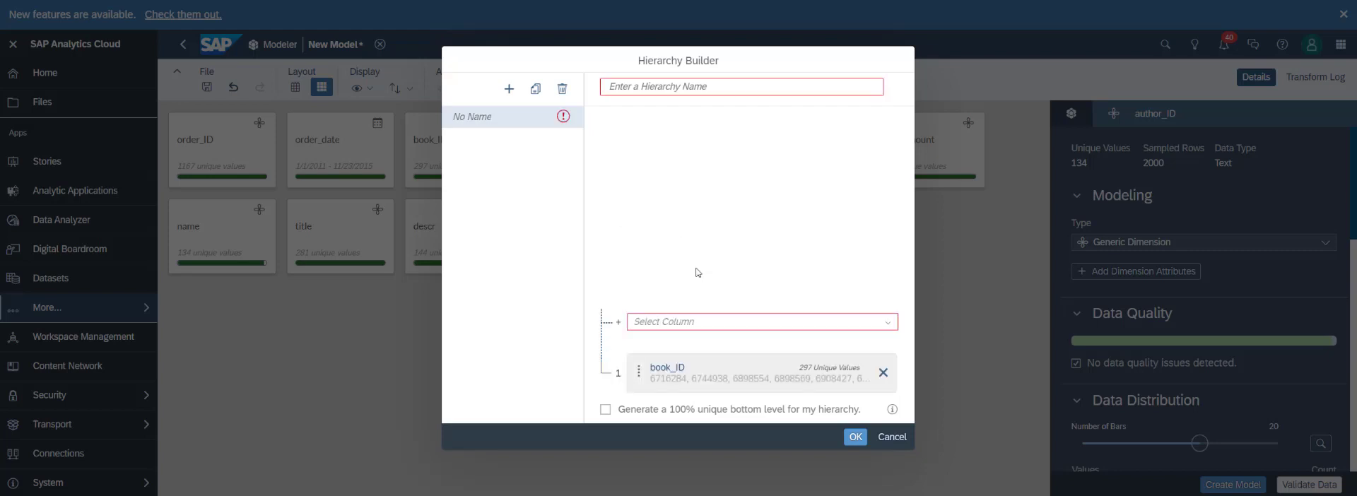
pyautogui.click(887, 323)
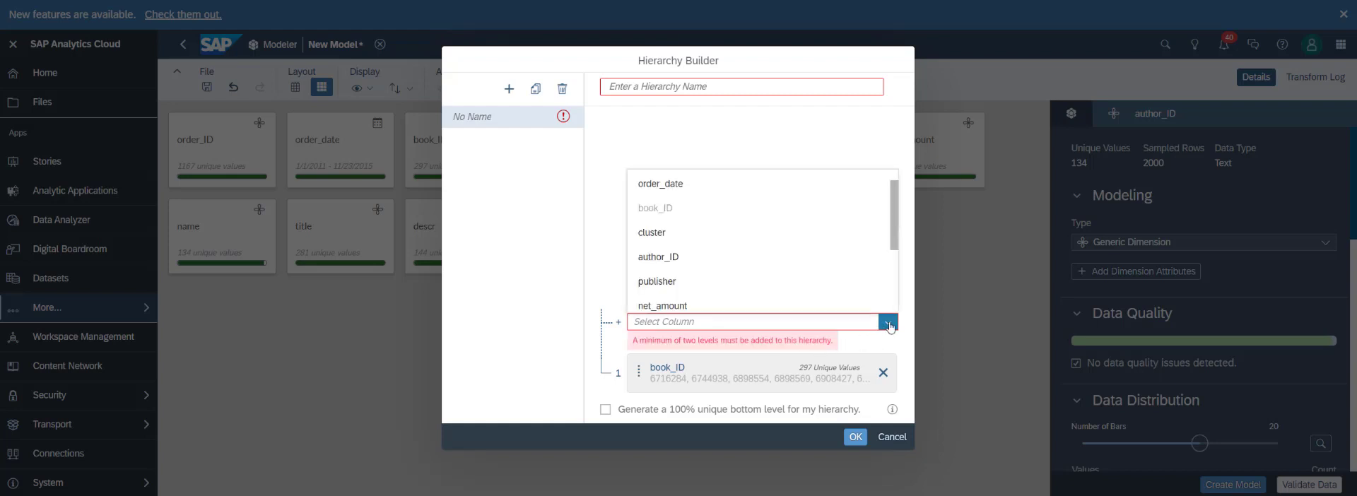
pyautogui.scroll(-3, 689, 261)
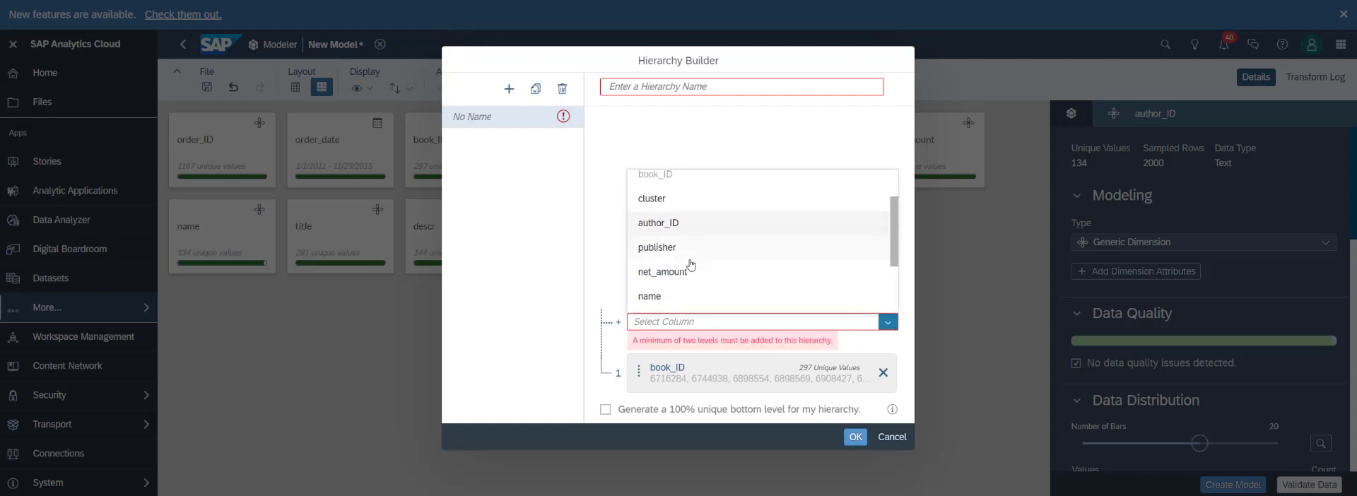
pyautogui.scroll(-3, 675, 261)
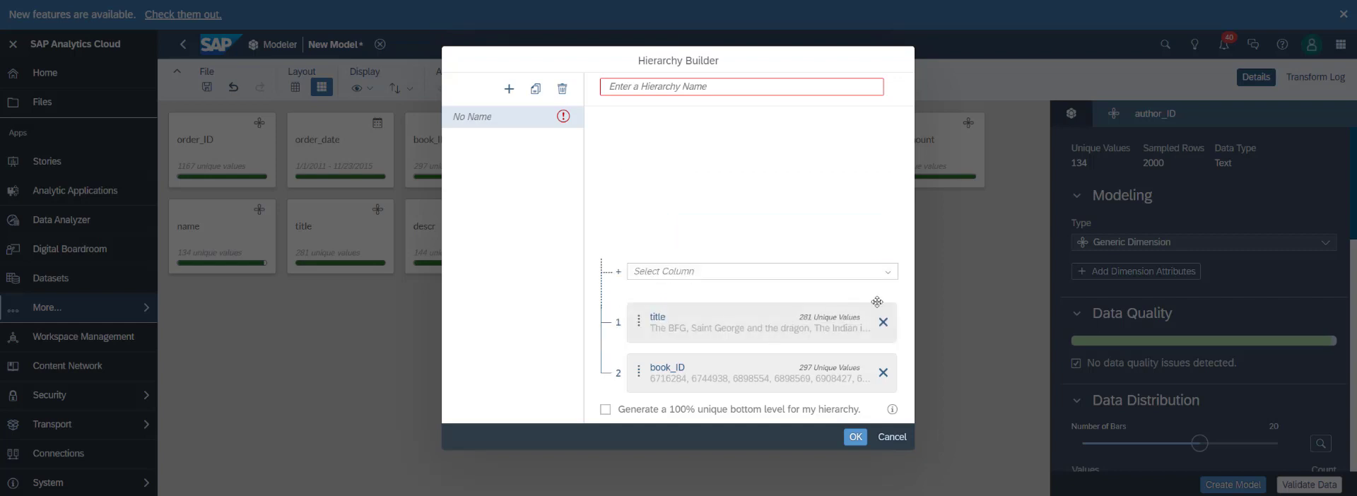
# Add publisher above title in the hierarchy, and name as the top level above publisher.
pyautogui.click(749, 271)
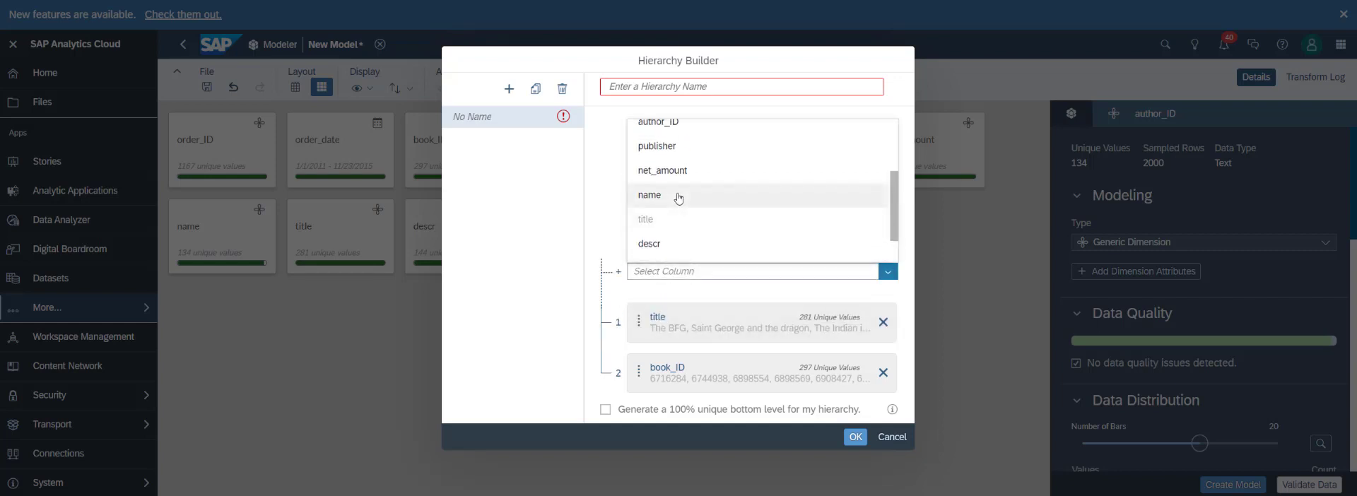
pyautogui.scroll(3, 704, 211)
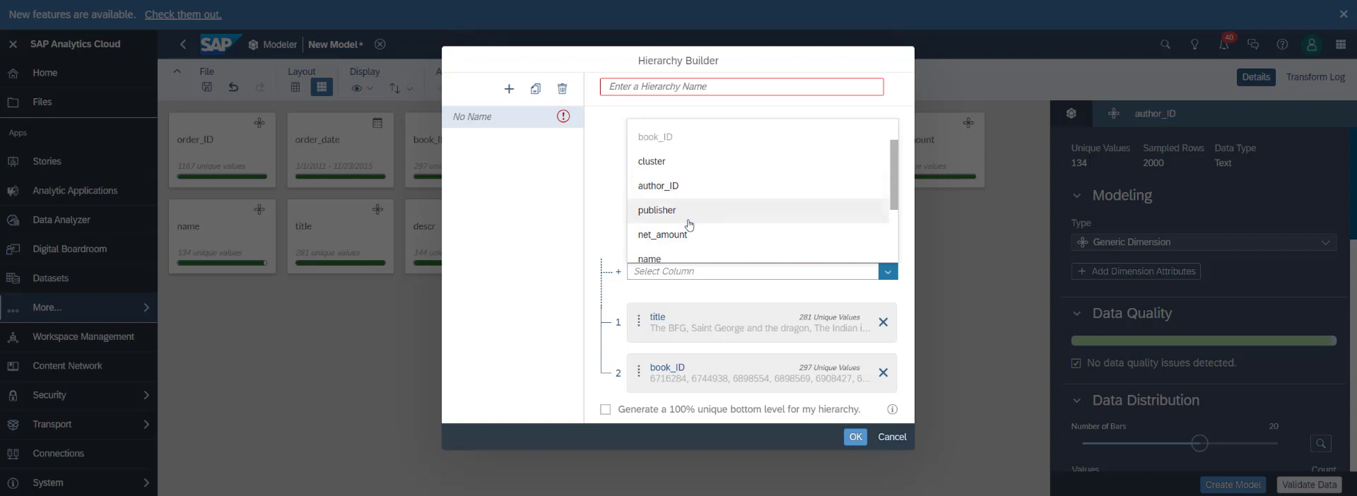
pyautogui.click(687, 212)
pyautogui.click(889, 221)
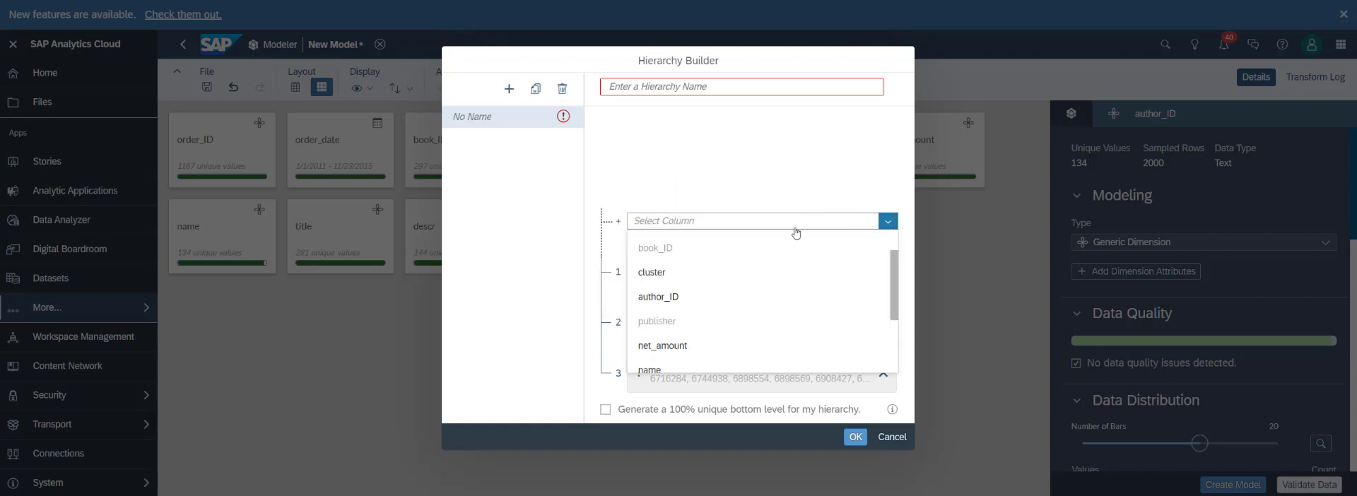
pyautogui.scroll(-3, 754, 258)
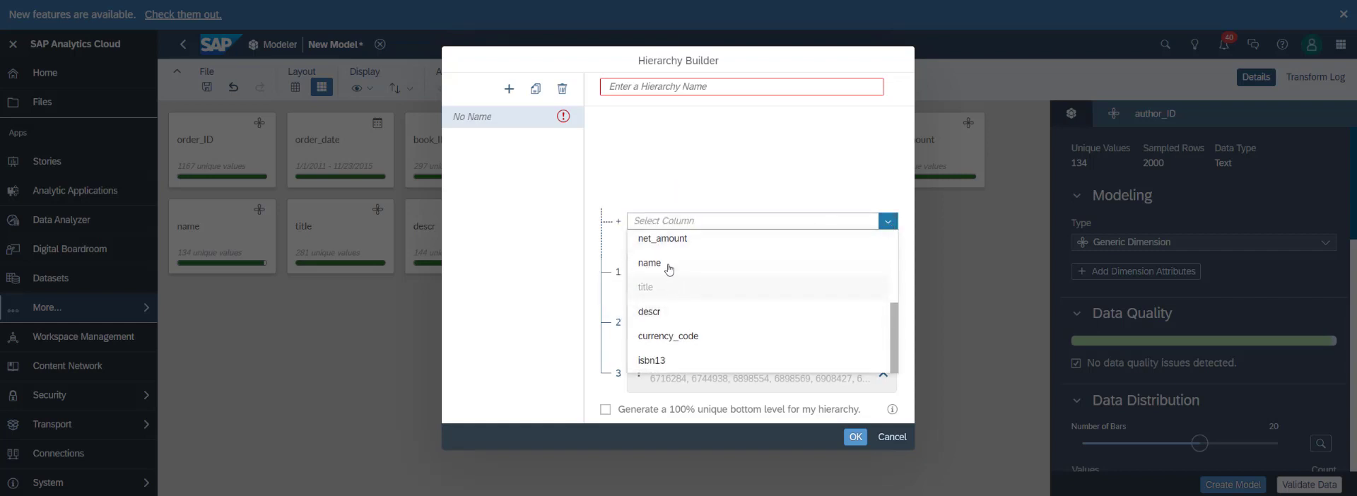
pyautogui.click(668, 266)
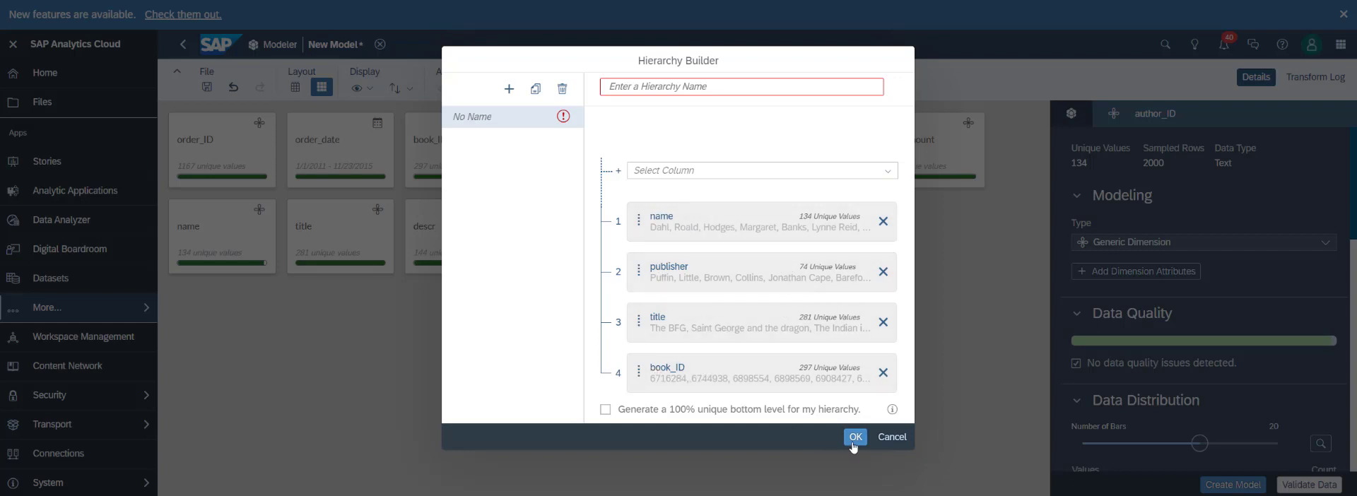
# Name the hierarchy BookHierarchy and create it, accepting the resulting modeling changes.
pyautogui.click(679, 87)
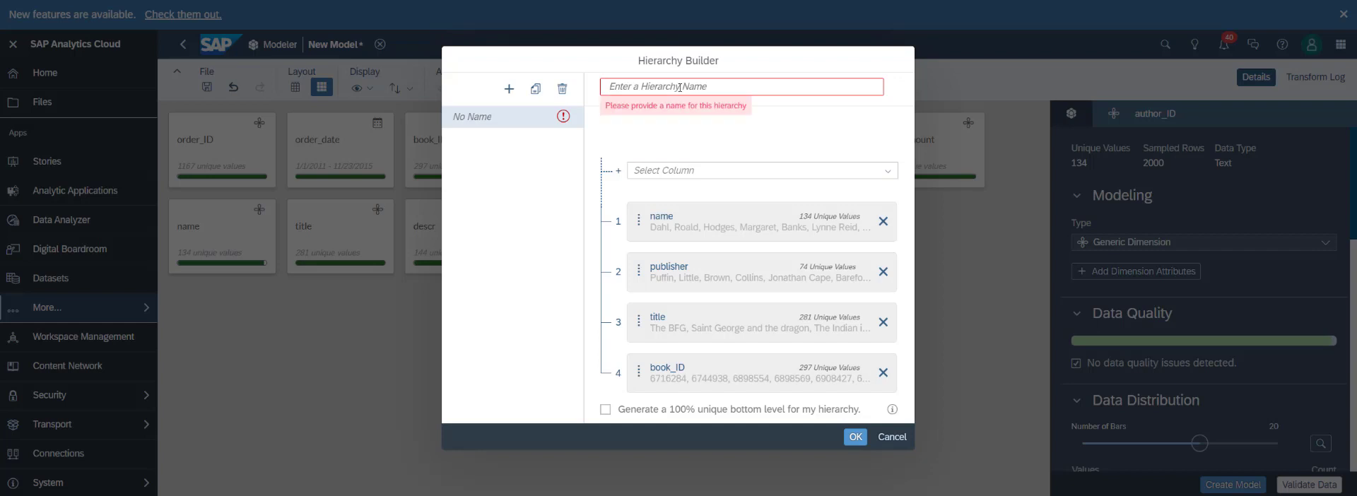
pyautogui.write('Book')
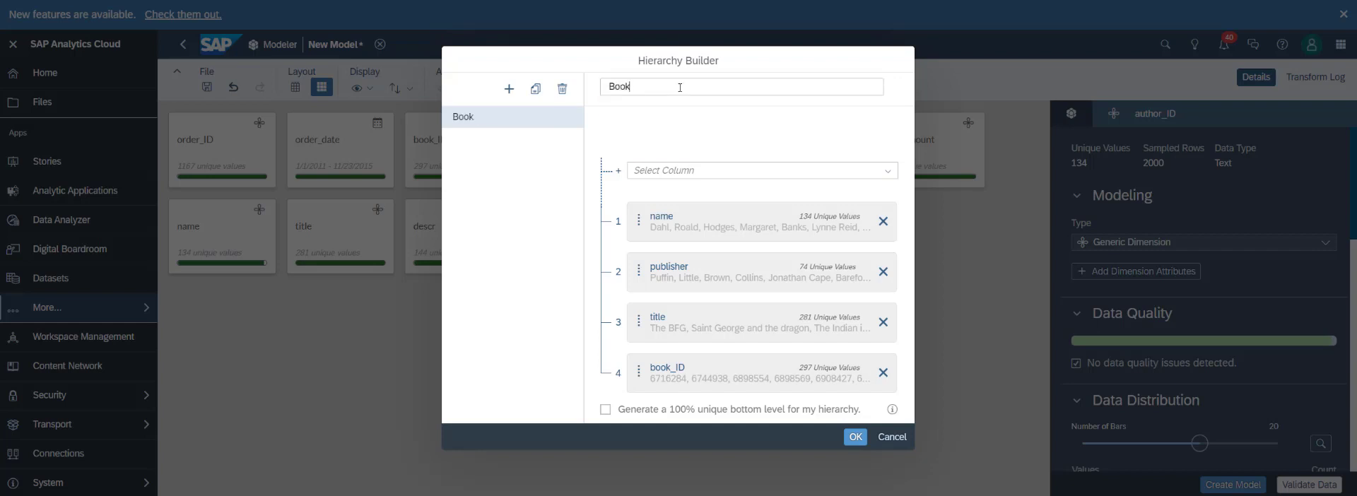
pyautogui.write('Hieracrchy')
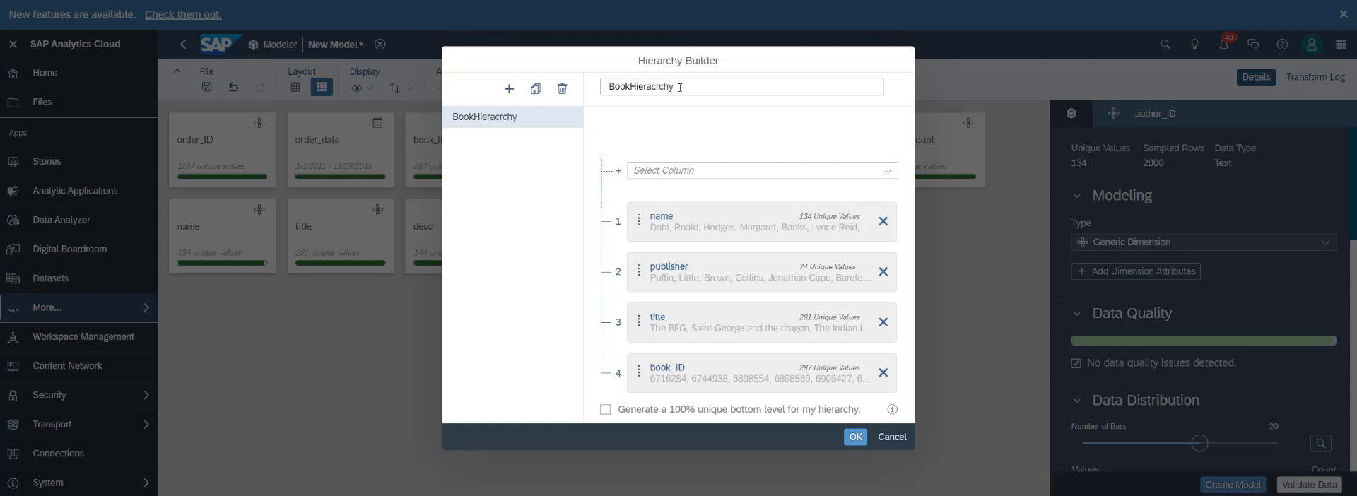
pyautogui.press('BackSpace')
pyautogui.press('BackSpace')
pyautogui.press('BackSpace')
pyautogui.click(855, 437)
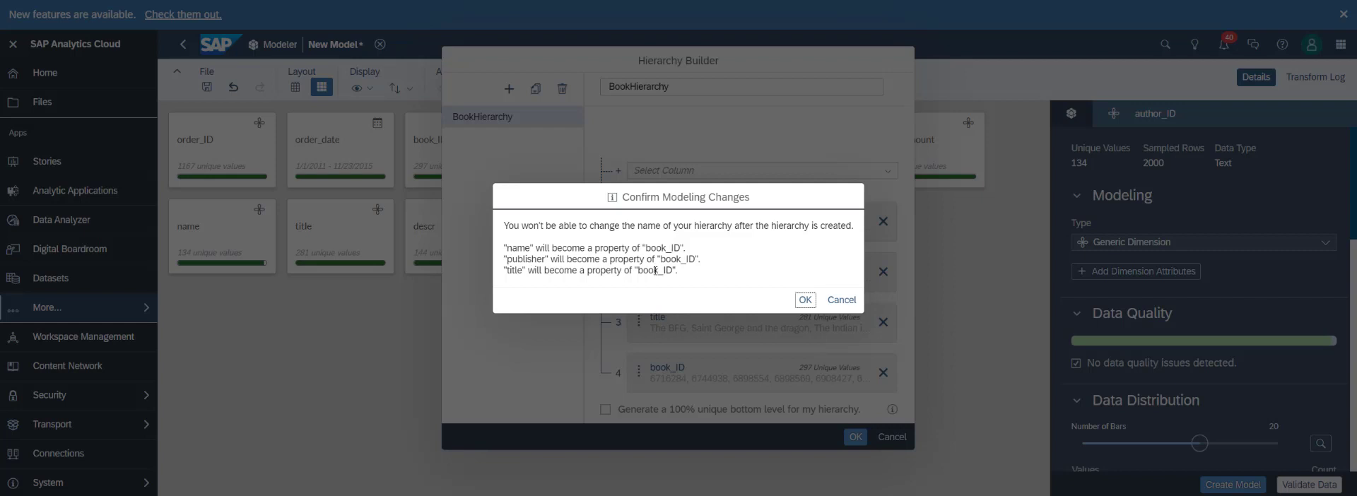
pyautogui.click(804, 301)
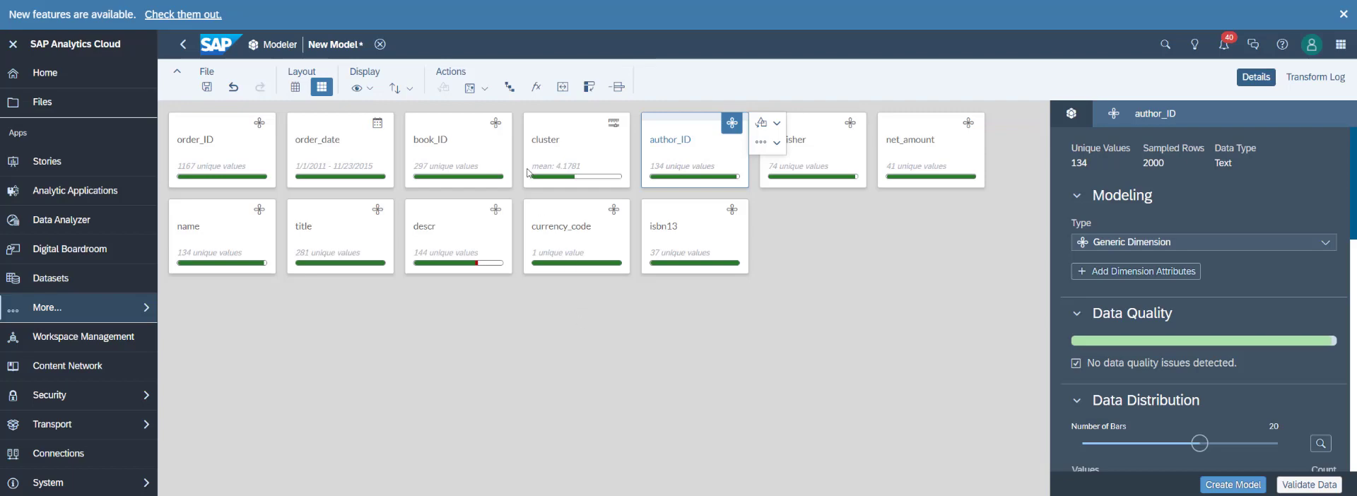
# Show the columns in grid view and review the overall model requirements, including the data quality issues.
pyautogui.click(296, 86)
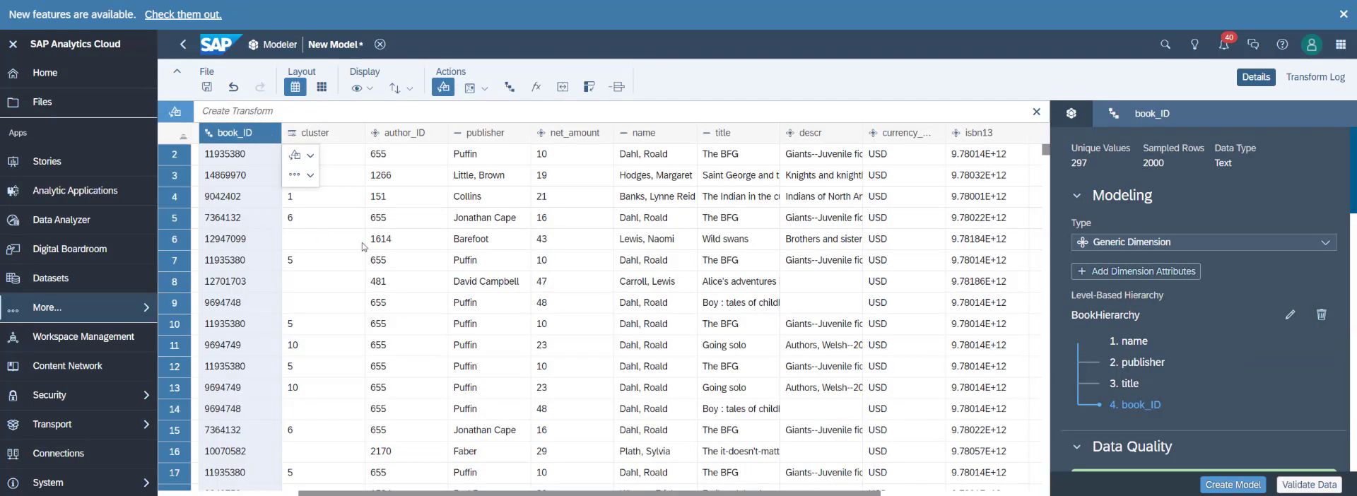
pyautogui.click(1072, 113)
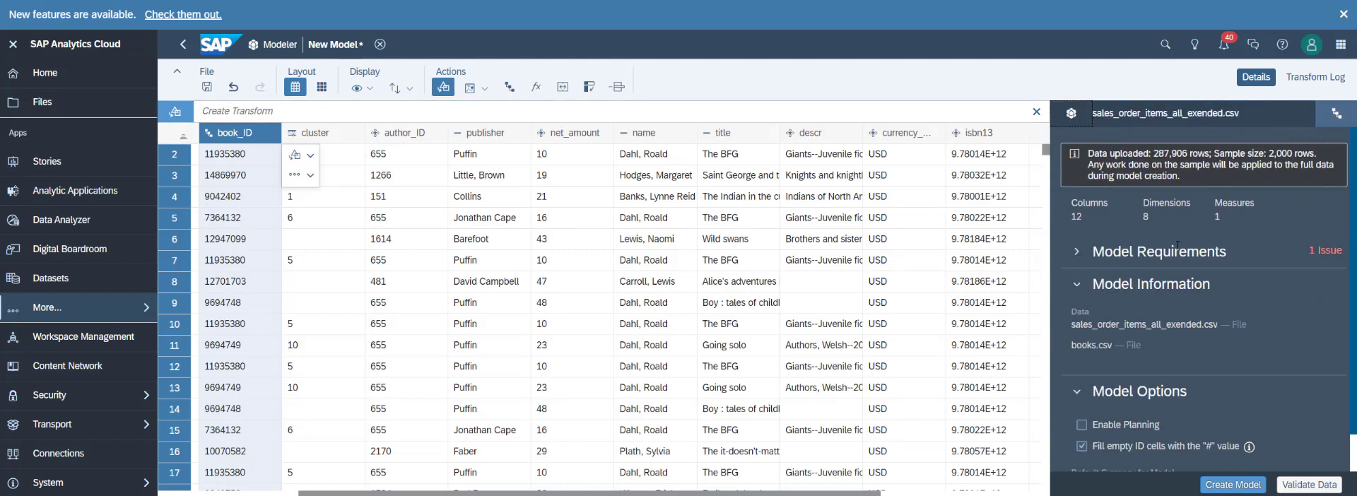
pyautogui.click(1079, 251)
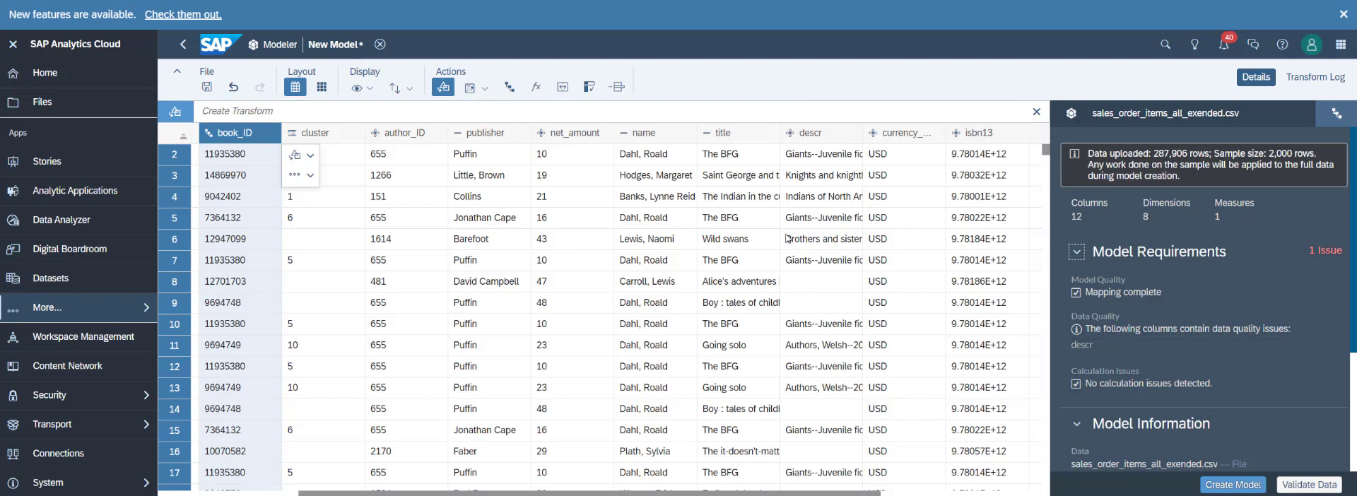
# Examine the functions and operators available for calculated column formulas, and leave without creating a column.
pyautogui.click(534, 92)
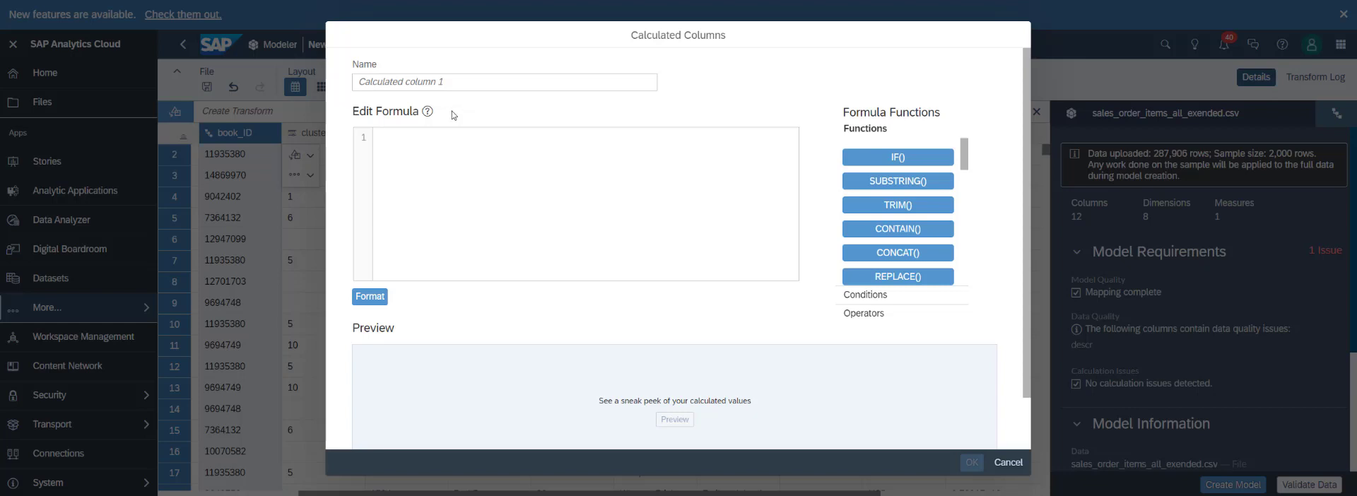
pyautogui.click(441, 80)
pyautogui.click(396, 140)
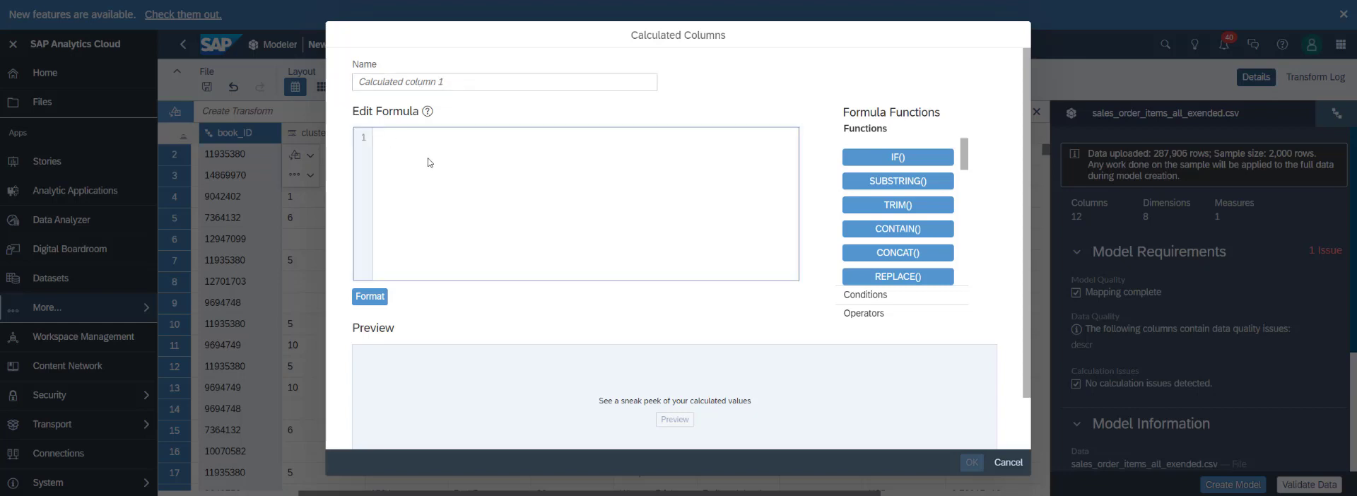
pyautogui.scroll(-1, 900, 165)
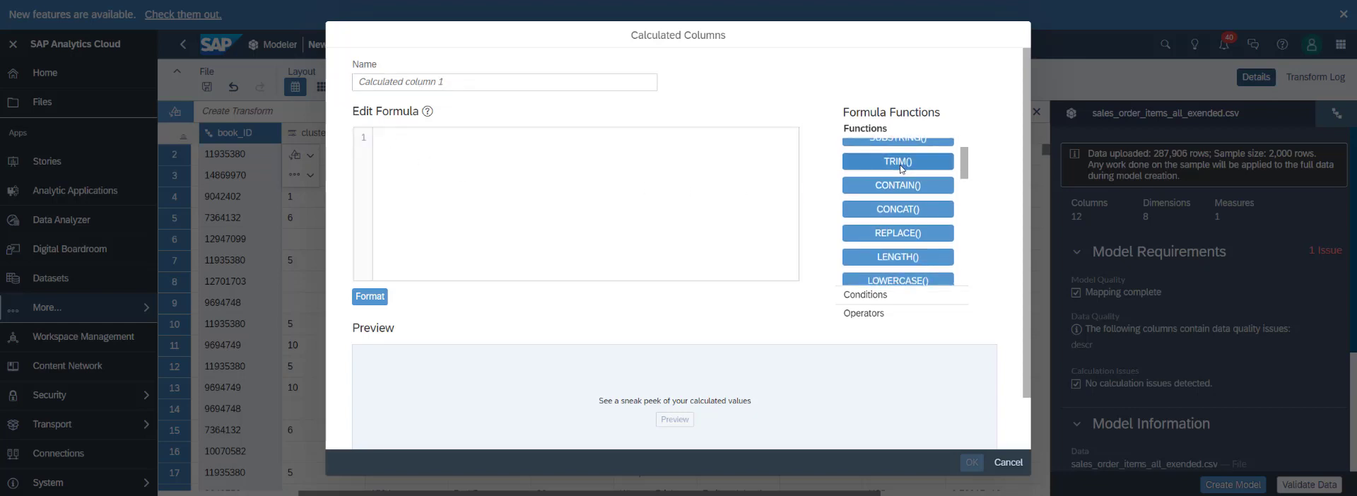
pyautogui.scroll(-10, 900, 166)
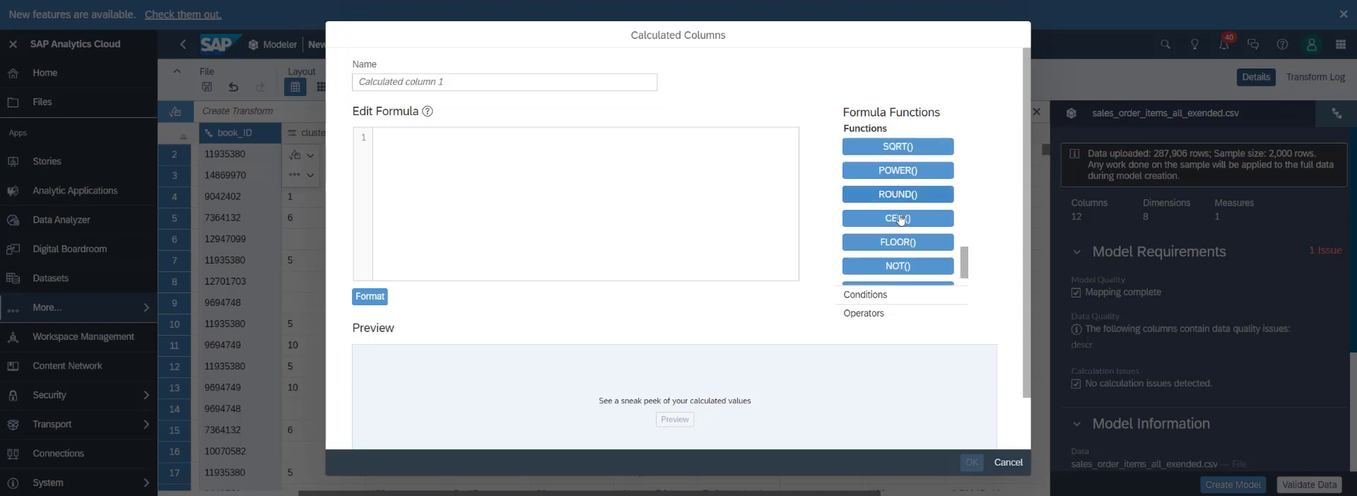
pyautogui.click(866, 296)
pyautogui.click(881, 322)
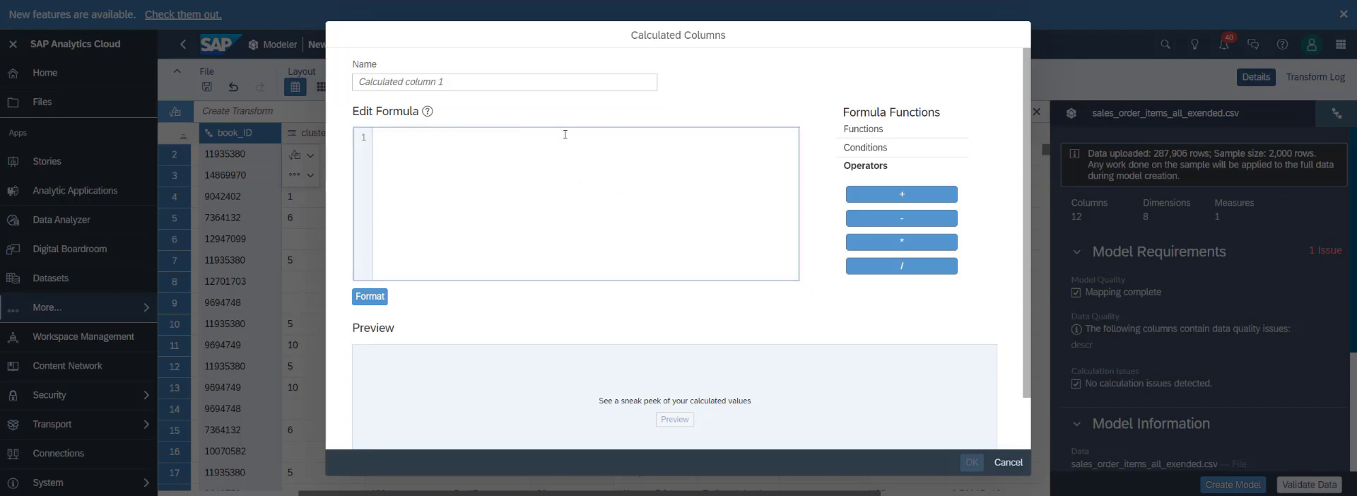
pyautogui.click(1007, 463)
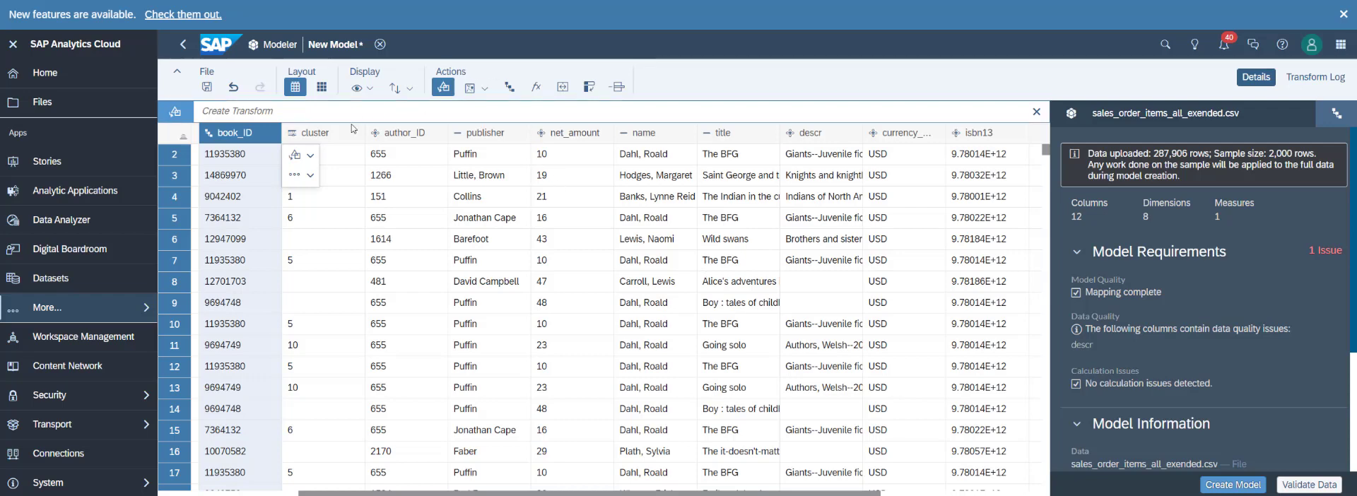
# Preview duplicating the book_ID column and converting it to lowercase, and discard the transform.
pyautogui.click(311, 176)
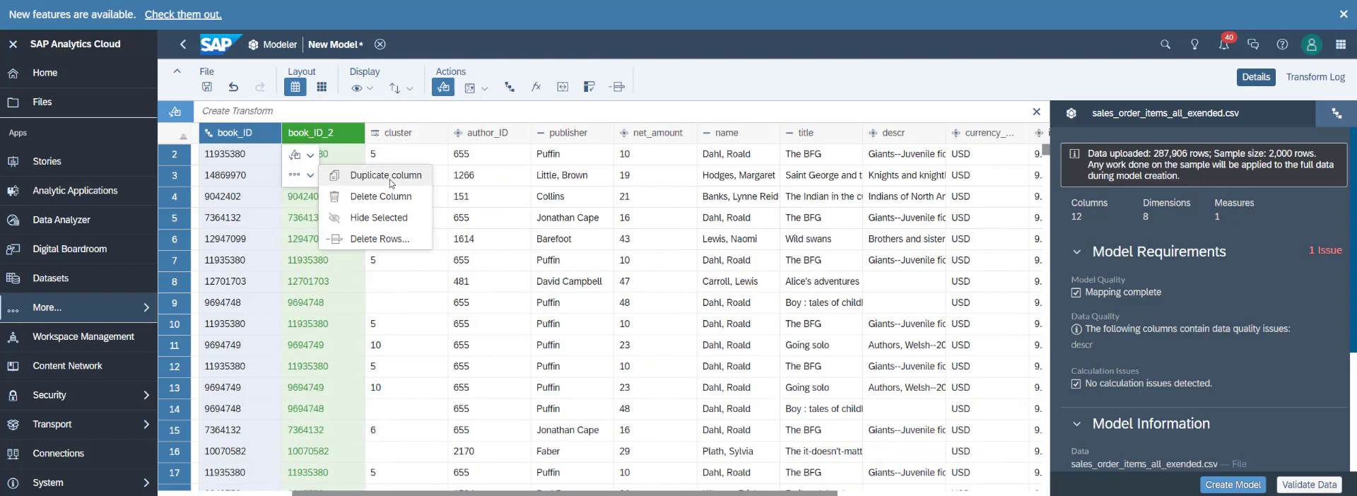
pyautogui.click(310, 157)
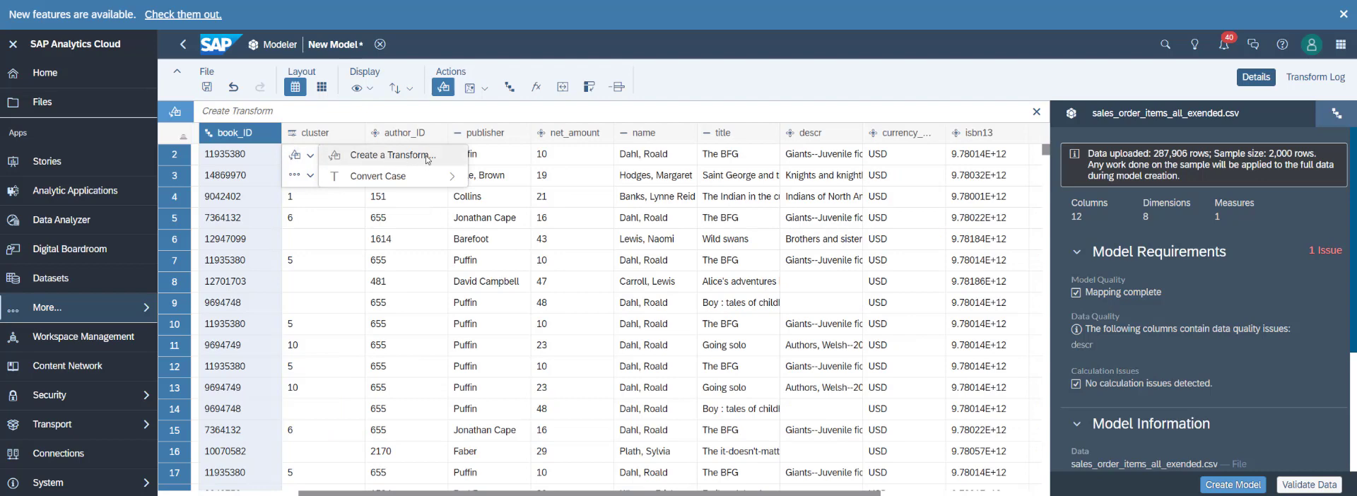
pyautogui.moveTo(450, 178)
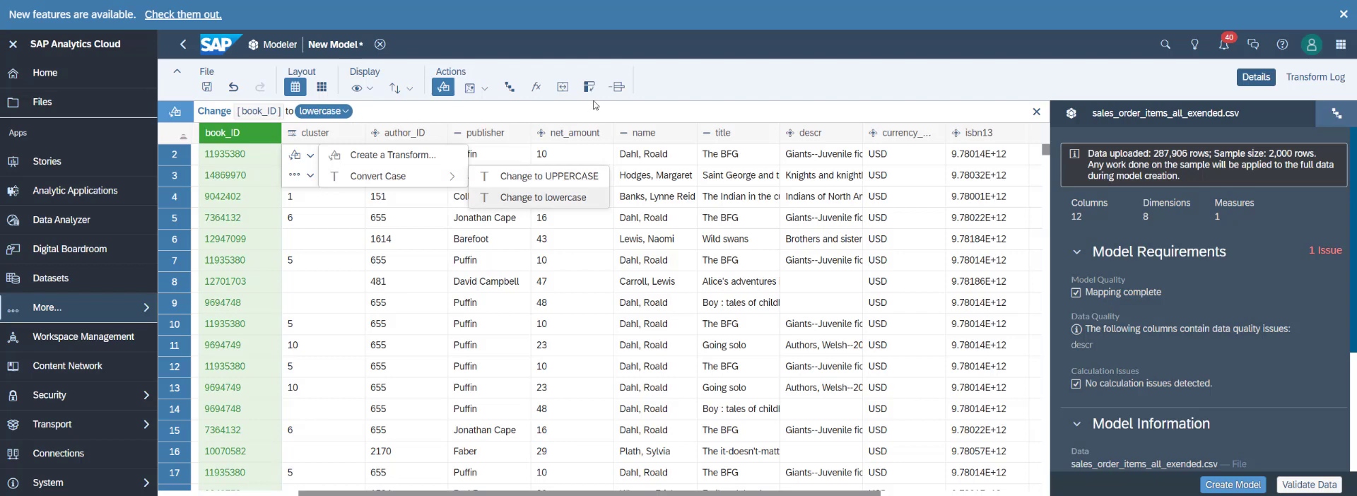
pyautogui.click(719, 85)
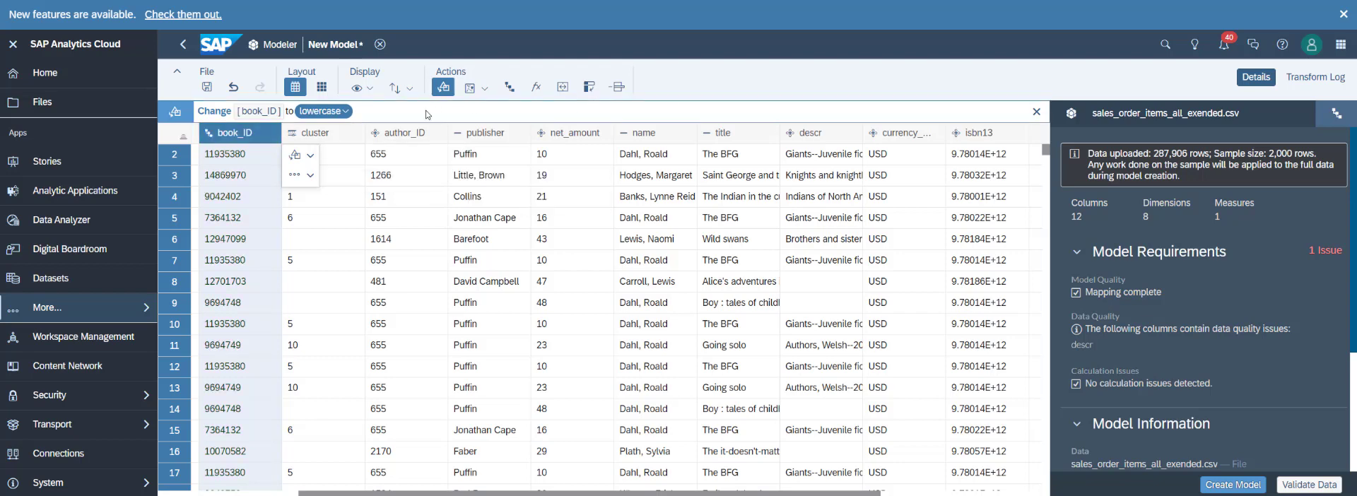
pyautogui.click(1036, 111)
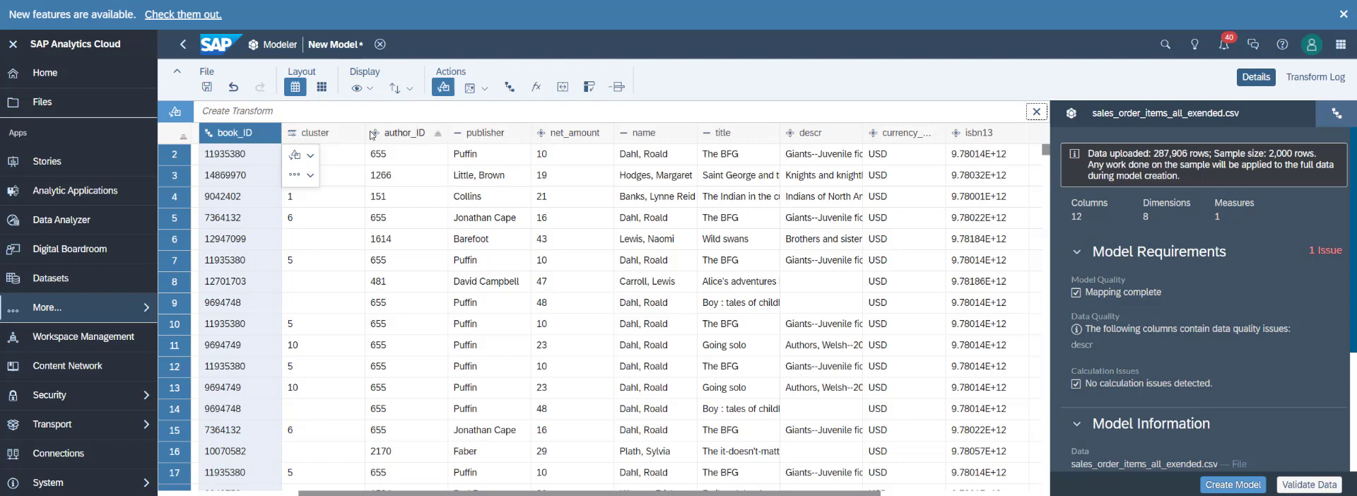
# Change the net_amount column to a measure with 2 decimal places.
pyautogui.click(554, 134)
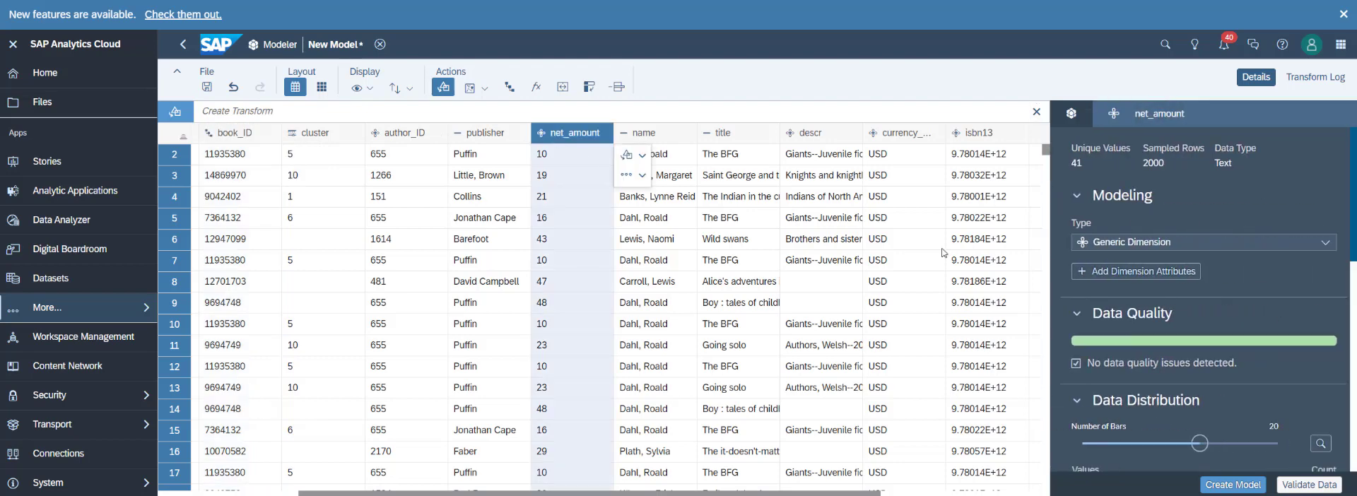
pyautogui.click(1324, 243)
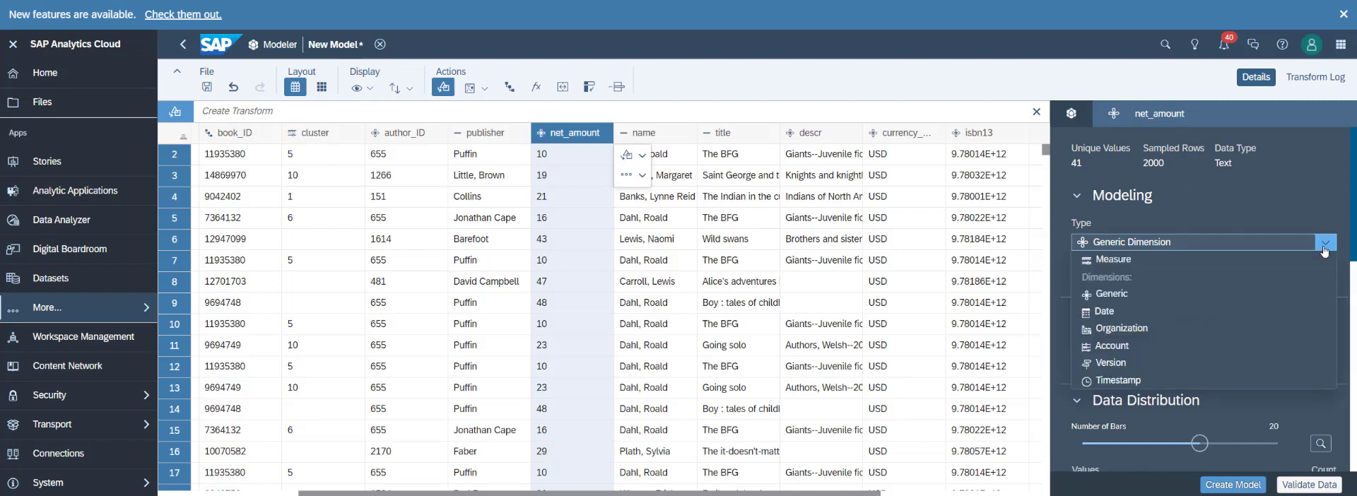
pyautogui.click(1117, 258)
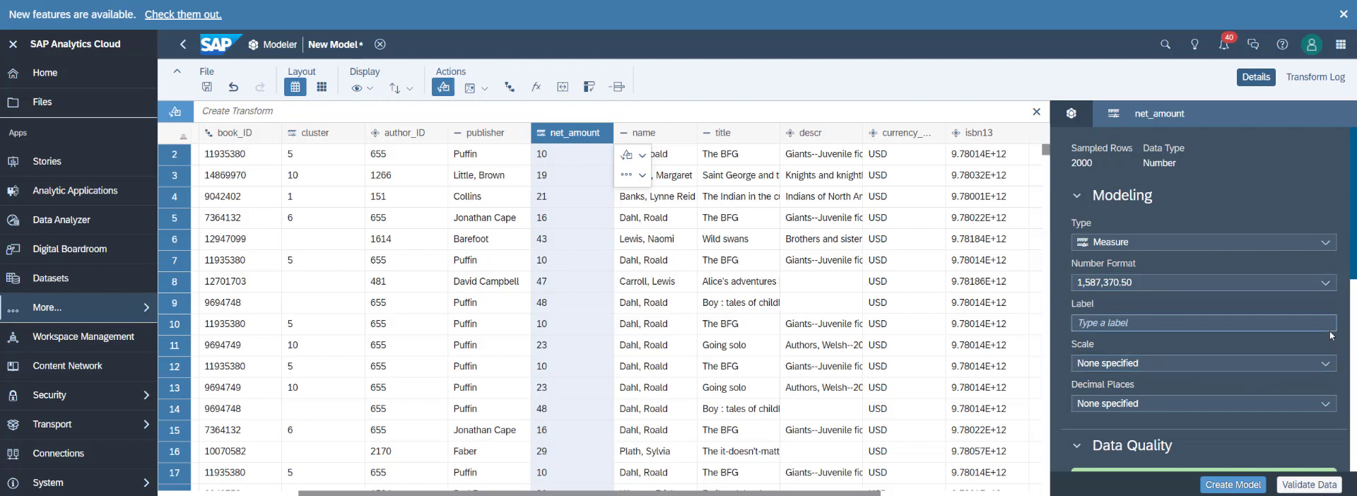
pyautogui.click(1326, 411)
pyautogui.click(1099, 472)
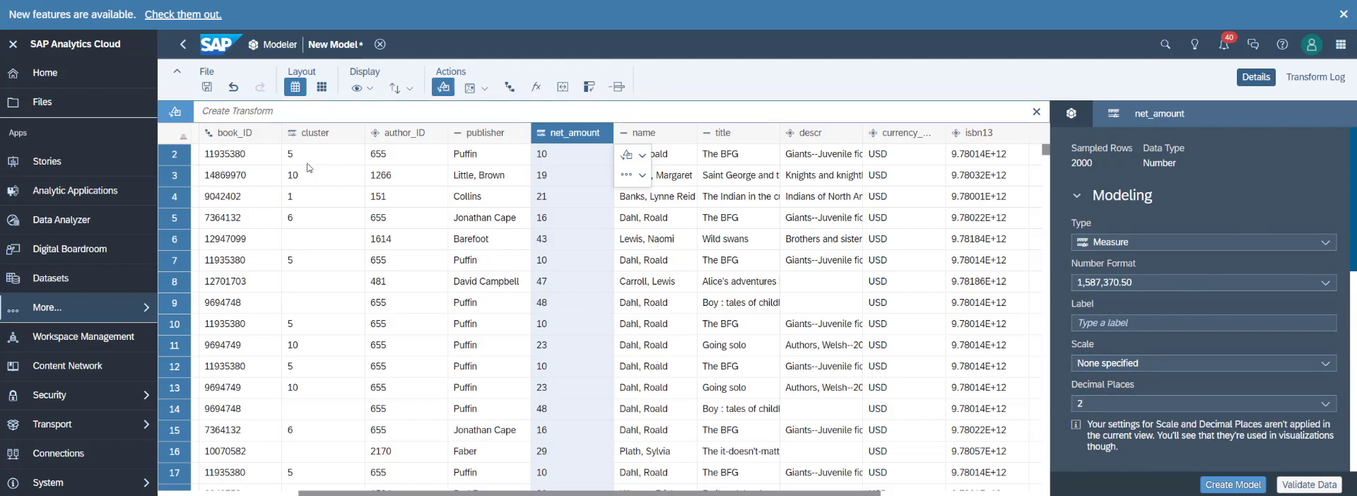
# Check the remaining columns and create the model, accepting that rows with data-quality issues are dropped.
pyautogui.moveTo(520, 494); pyautogui.dragTo(453, 494)
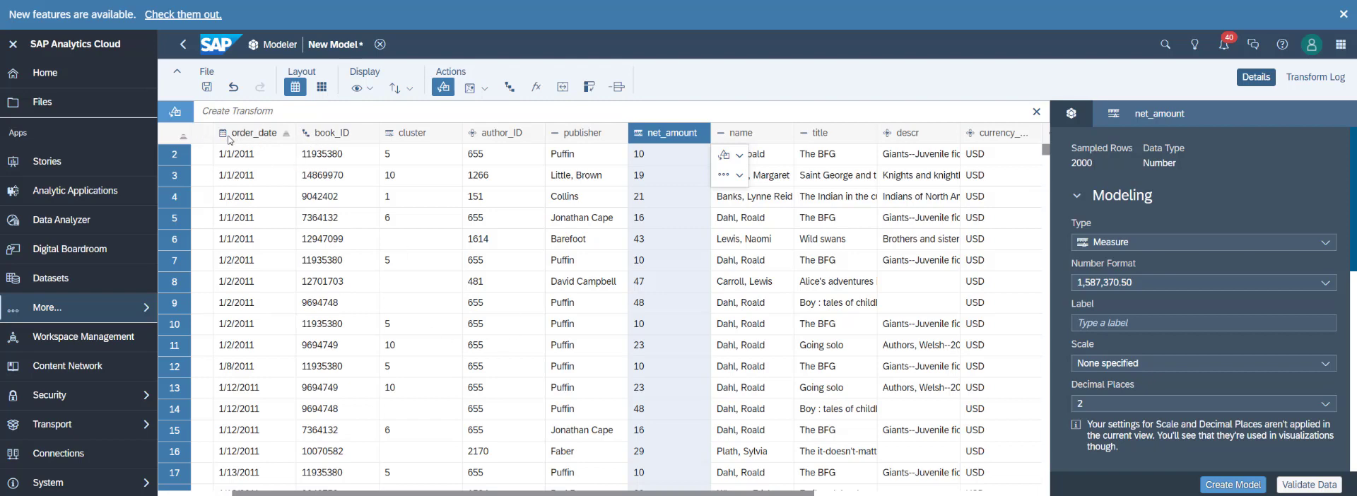
pyautogui.moveTo(682, 493); pyautogui.dragTo(535, 485)
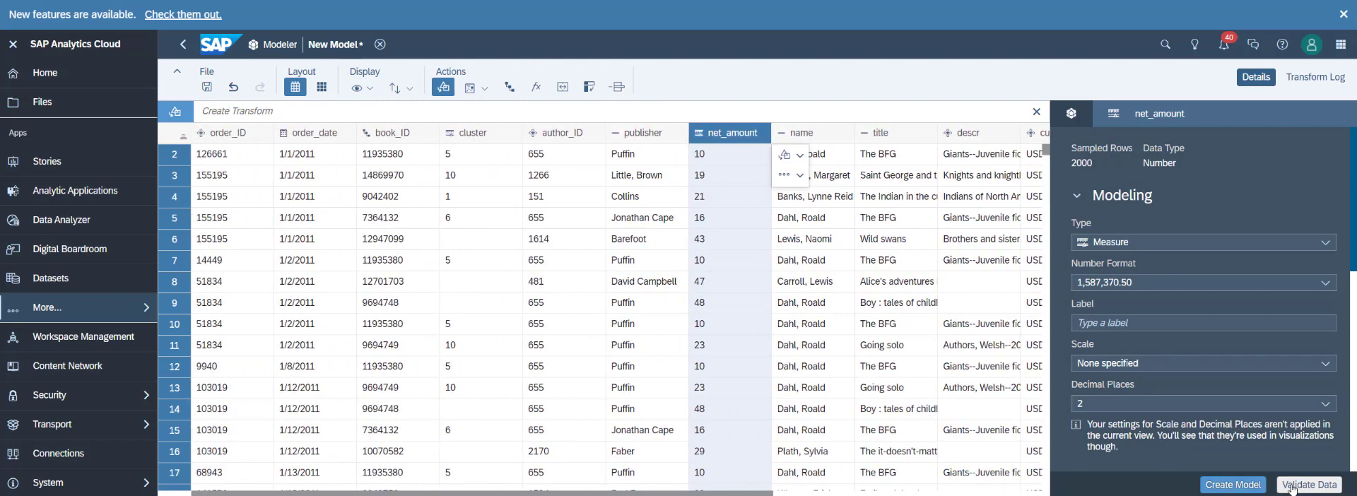
pyautogui.click(1244, 484)
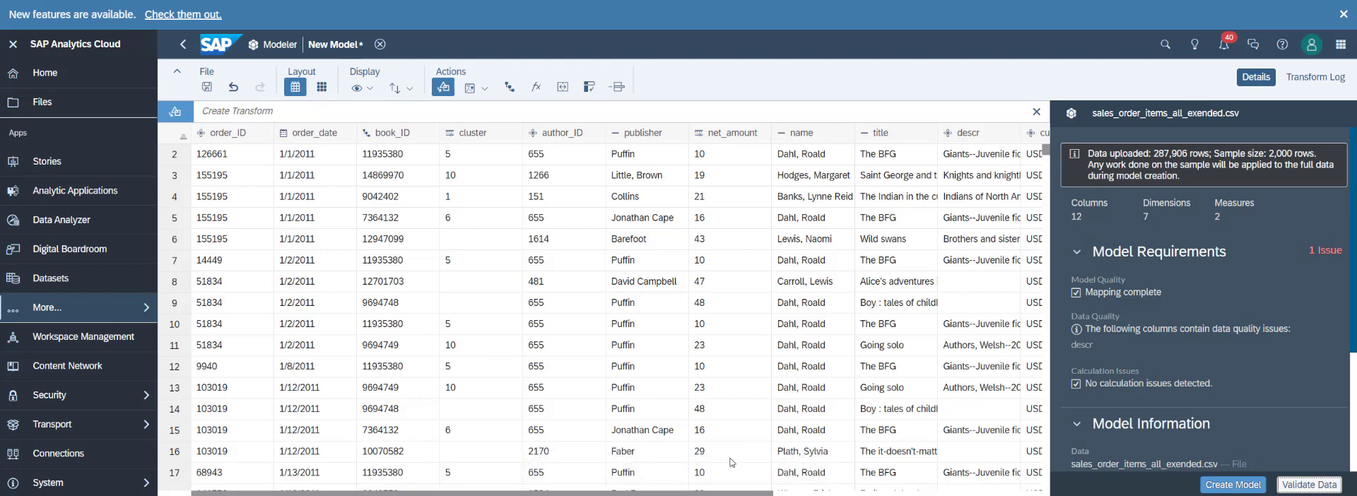
pyautogui.click(1239, 489)
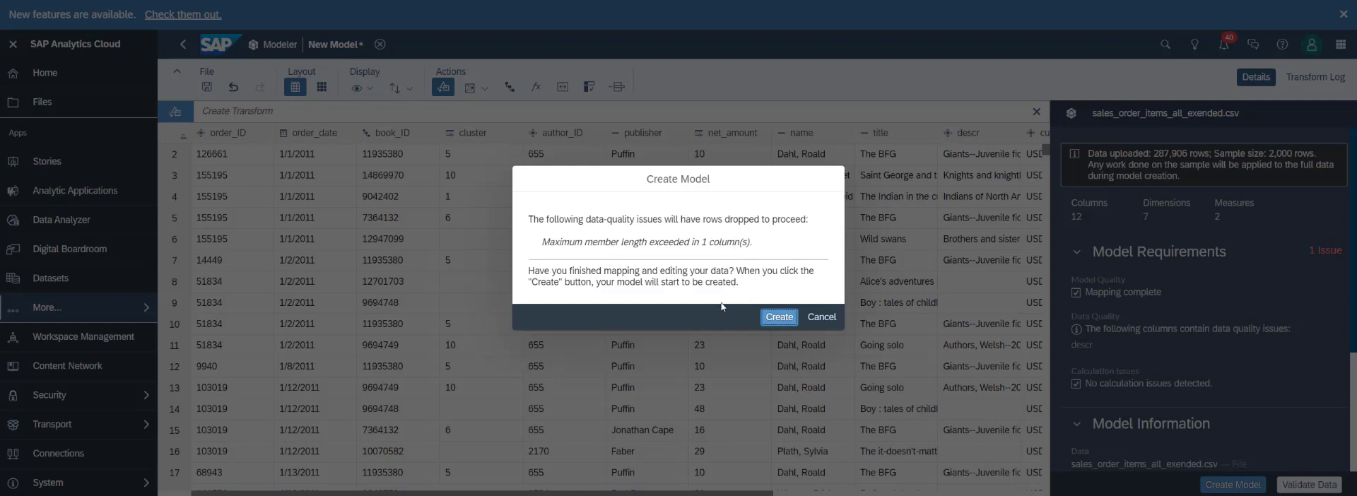
pyautogui.click(779, 319)
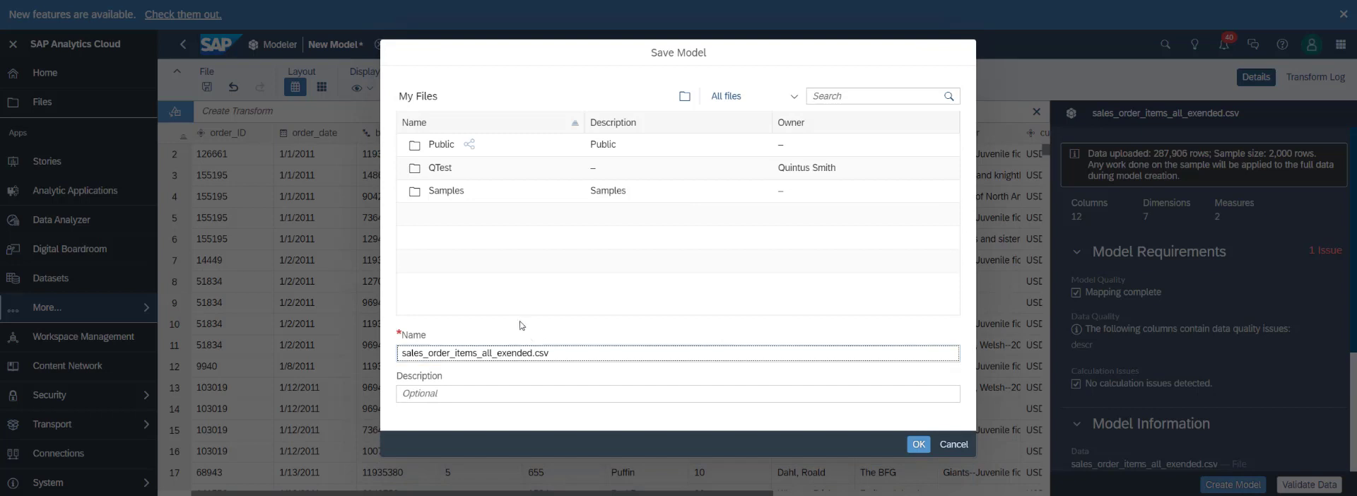
# Save the model in the Stories folder under Public, replacing "all_exended" in its name with "with_book_data".
pyautogui.doubleClick(506, 151)
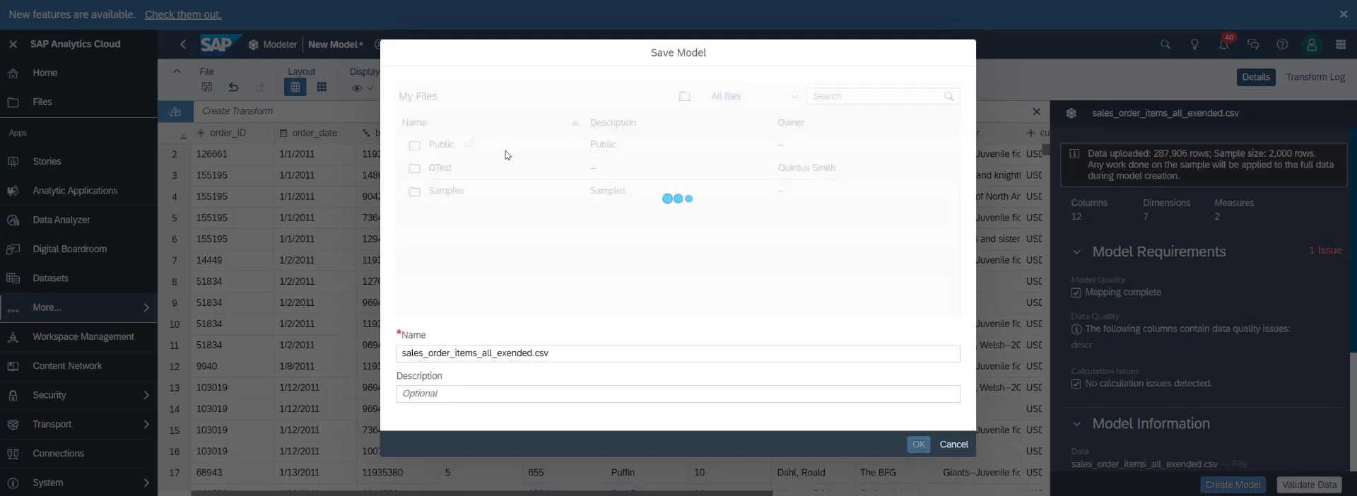
pyautogui.doubleClick(527, 244)
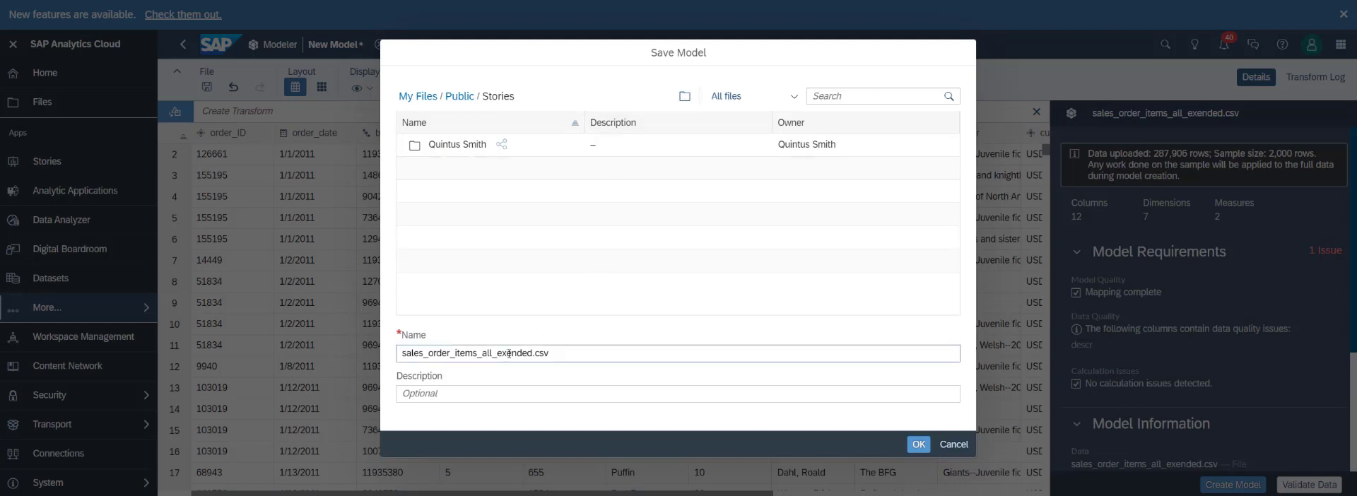
pyautogui.moveTo(482, 353); pyautogui.dragTo(535, 354)
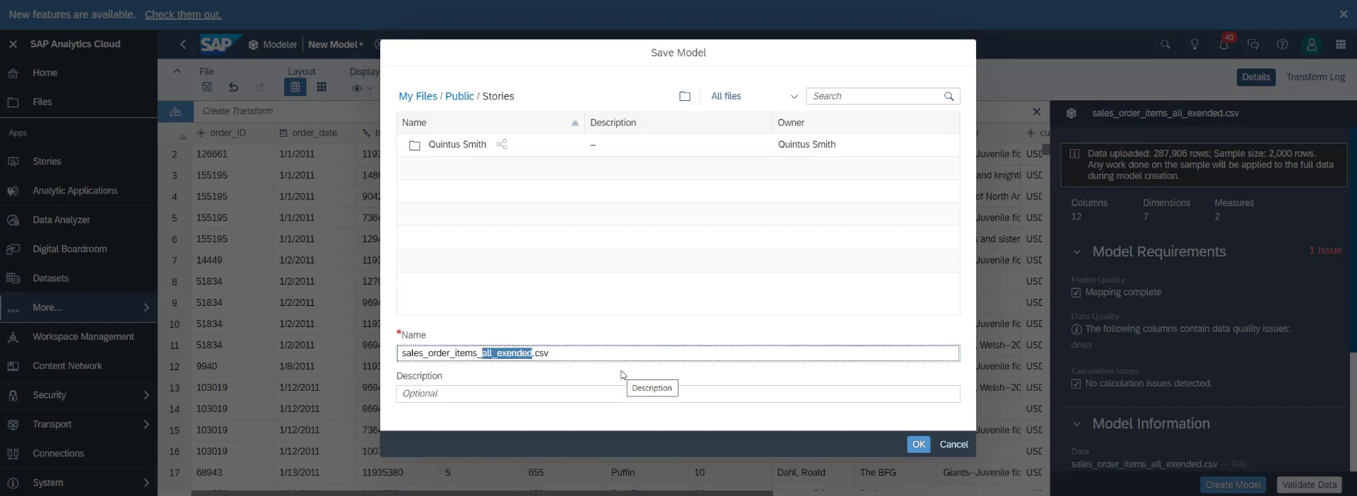
pyautogui.write('with')
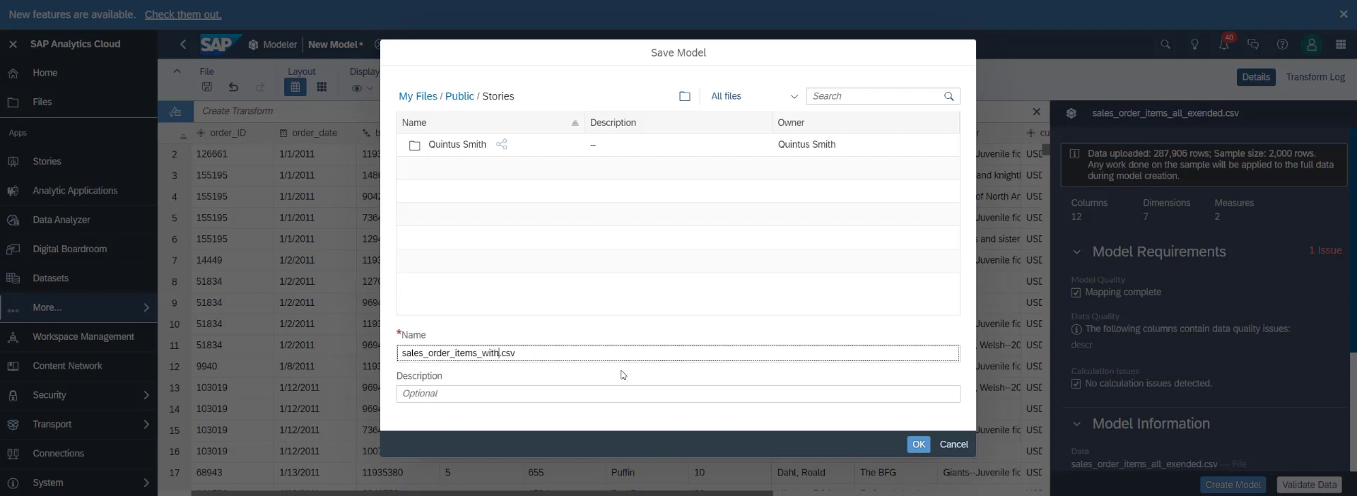
pyautogui.write('_book_data')
pyautogui.click(918, 444)
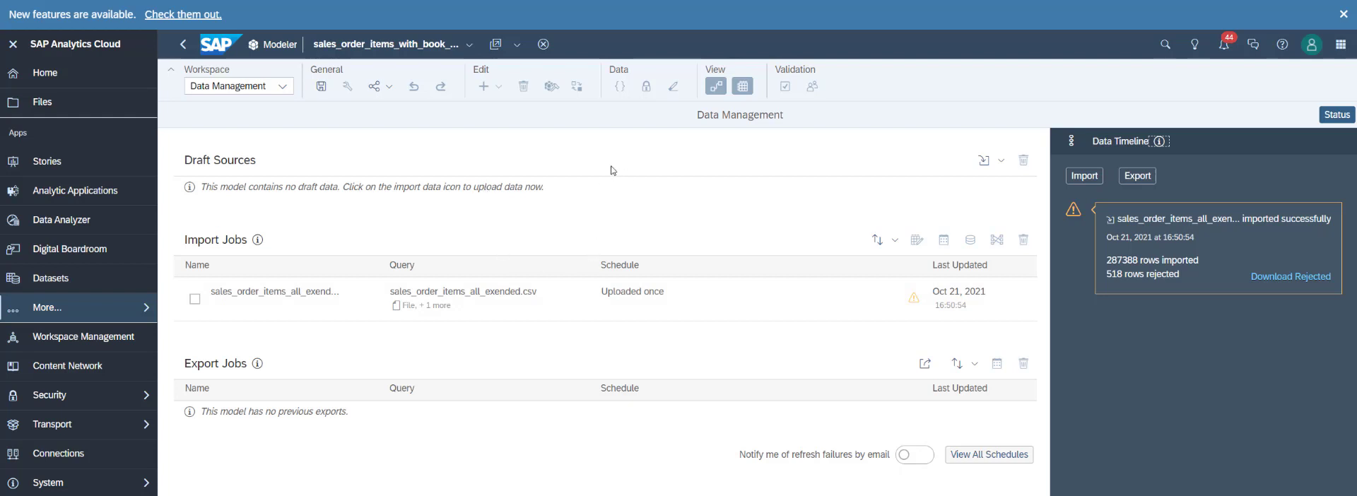
# Switch the saved model to the Model Structure workspace.
pyautogui.click(283, 86)
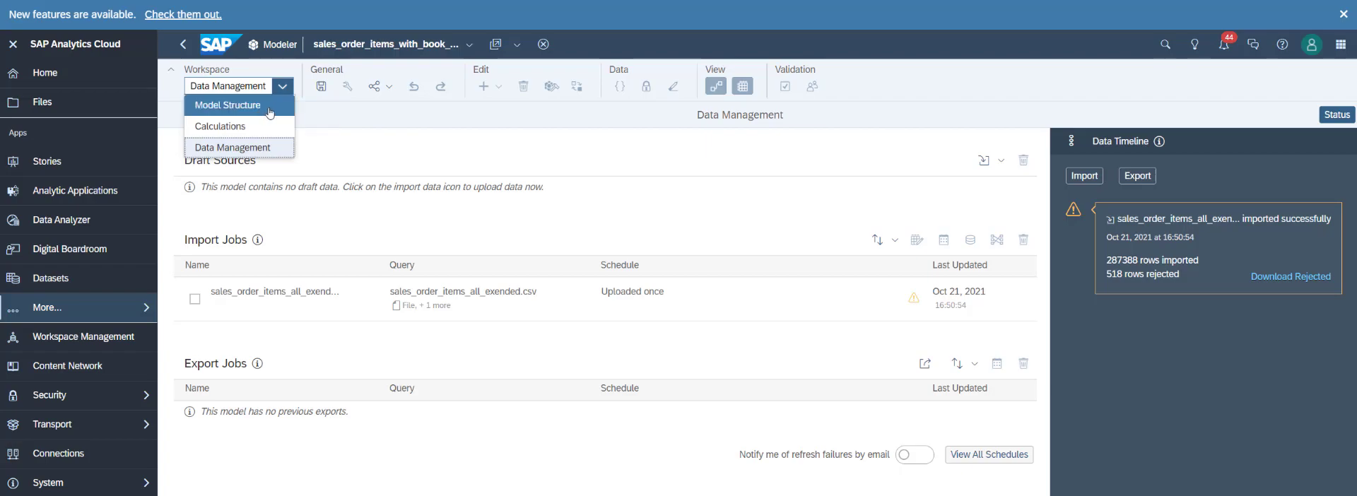
pyautogui.click(269, 113)
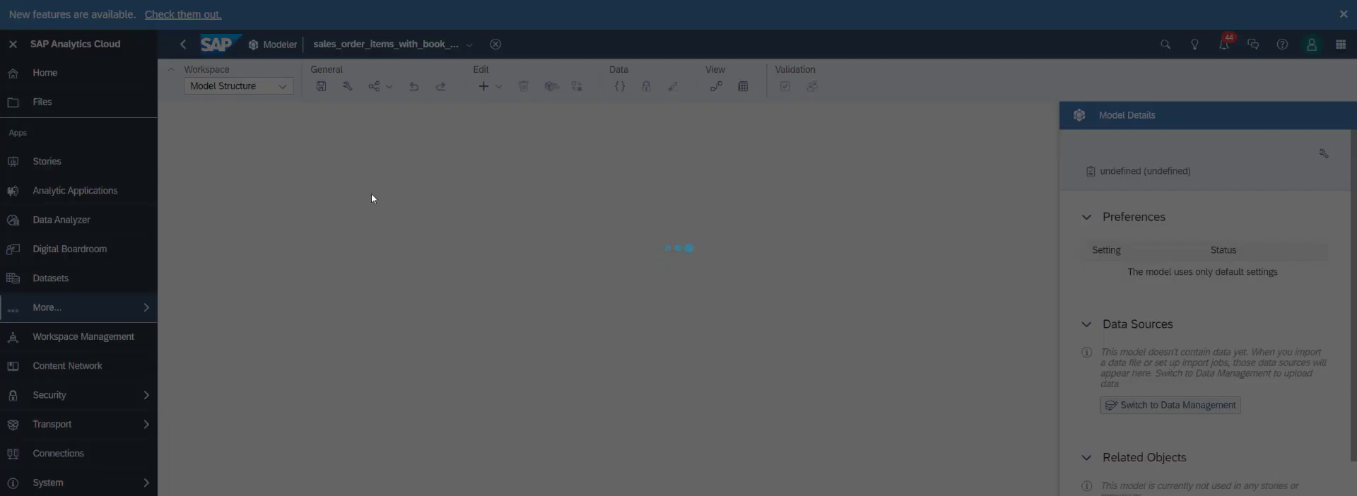